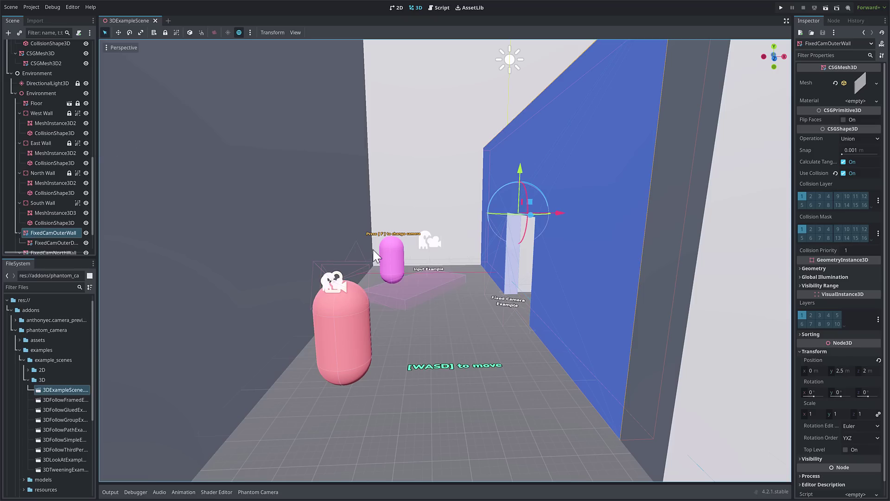
# Step: Run the example scene and walk the player capsule through the corridor to the fixed-camera area
pyautogui.moveTo(400, 288); pyautogui.dragTo(444, 261, button='right')
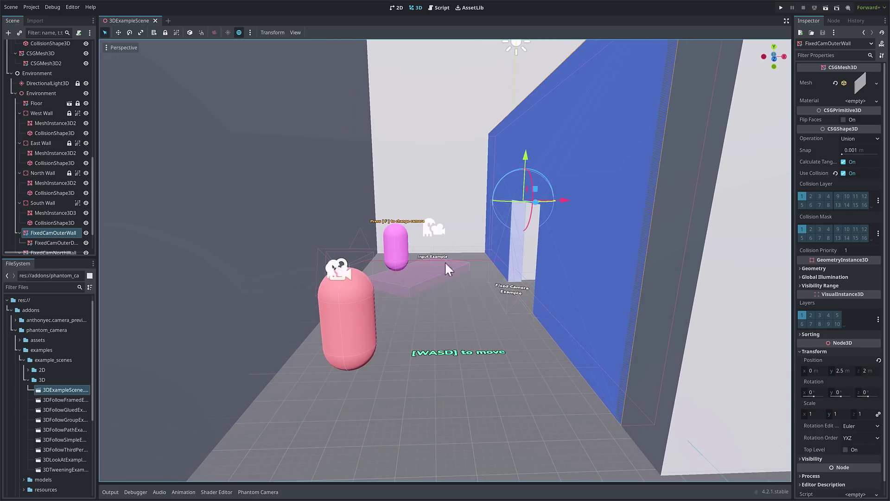
pyautogui.click(826, 7)
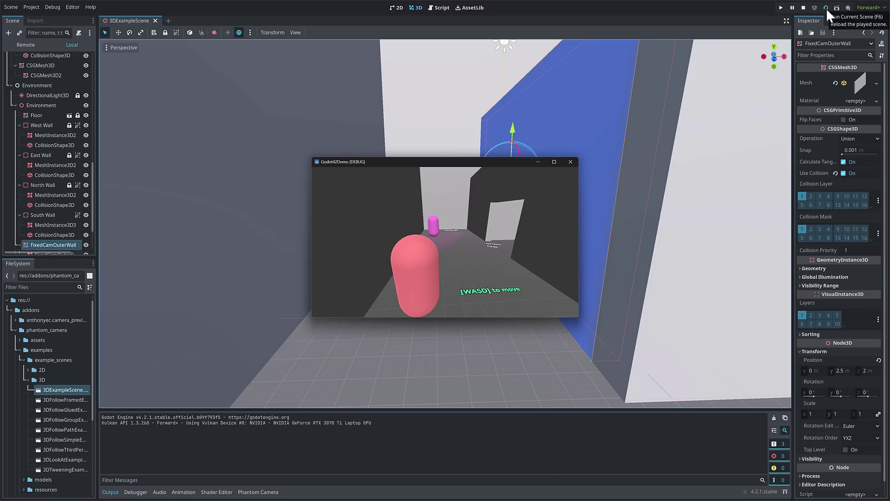
pyautogui.press('w')
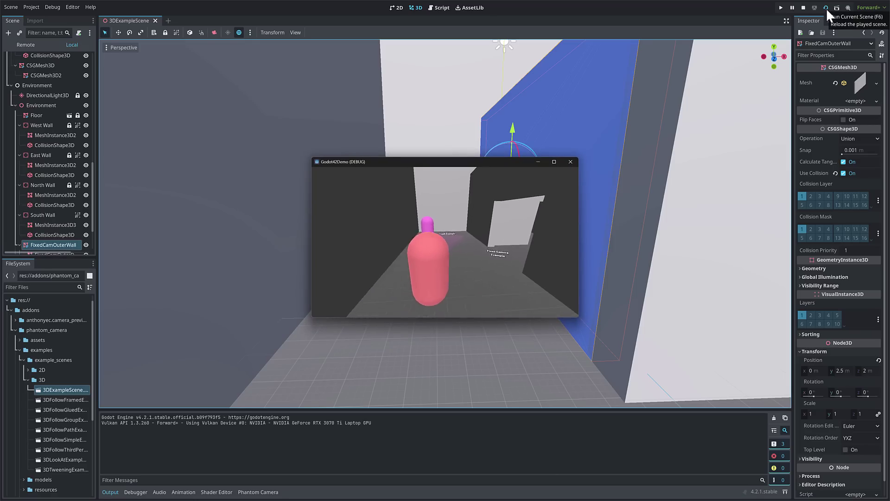
pyautogui.press('w')
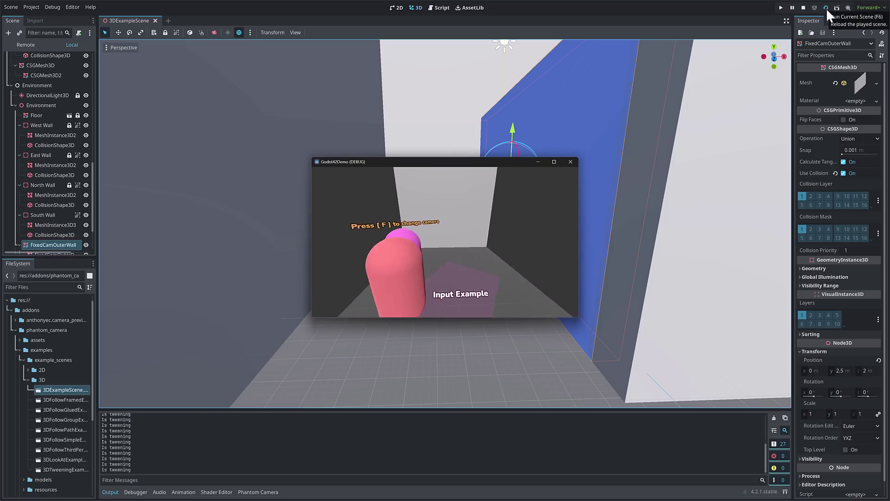
pyautogui.press('w')
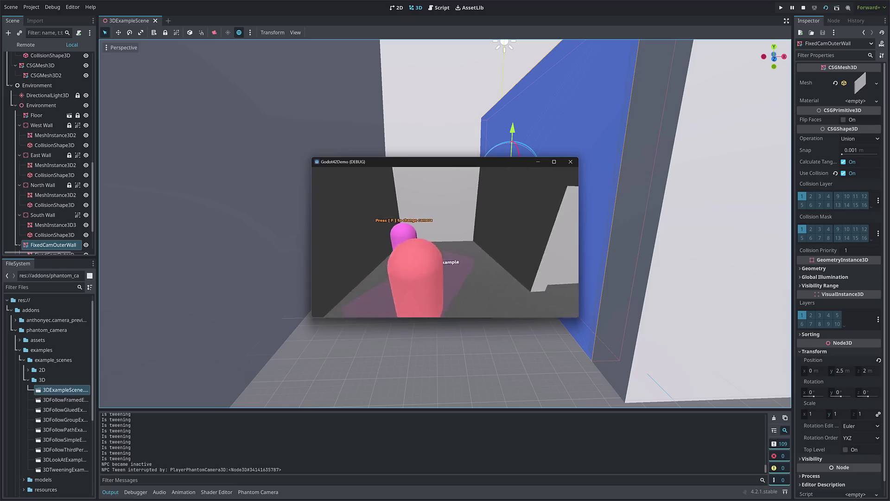
pyautogui.press('w')
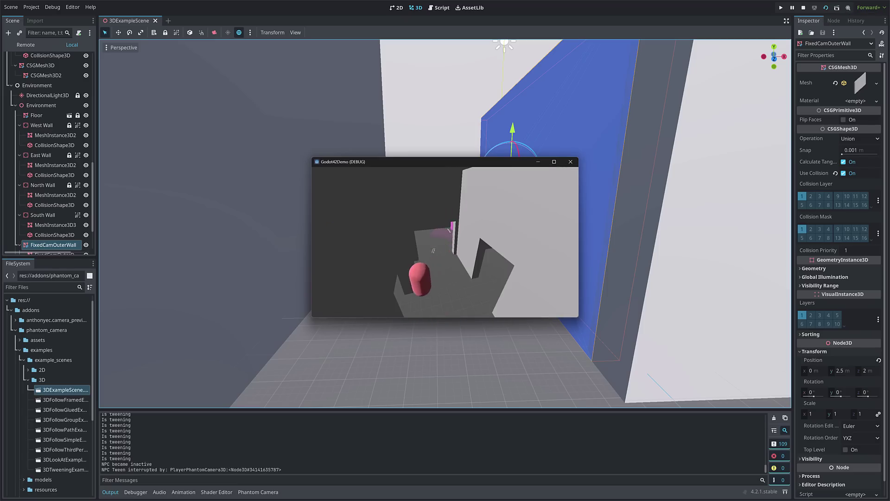
pyautogui.press('w')
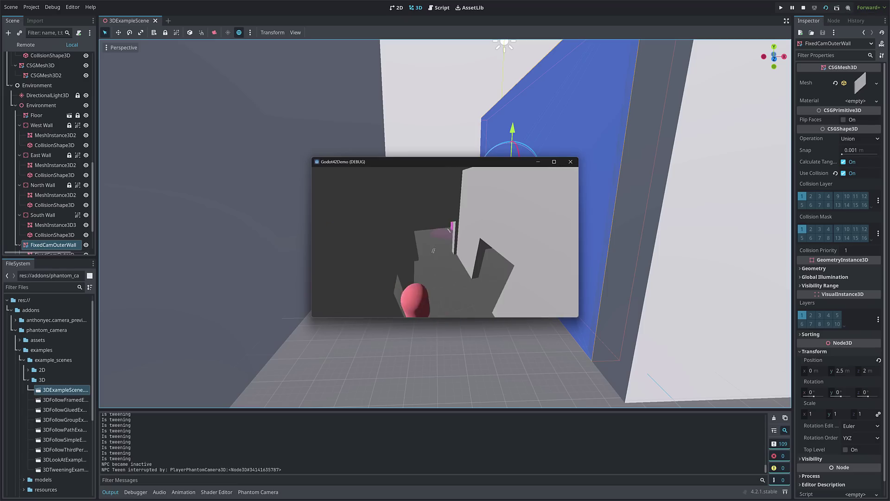
pyautogui.press('w')
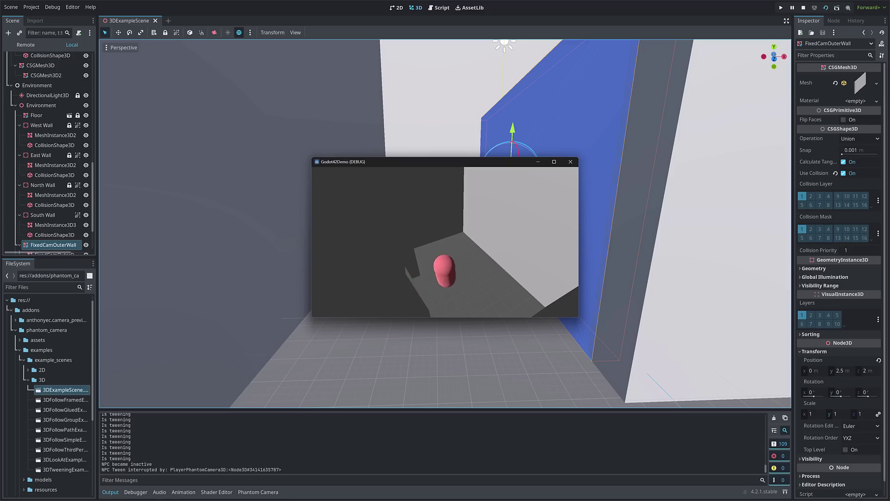
pyautogui.press('w')
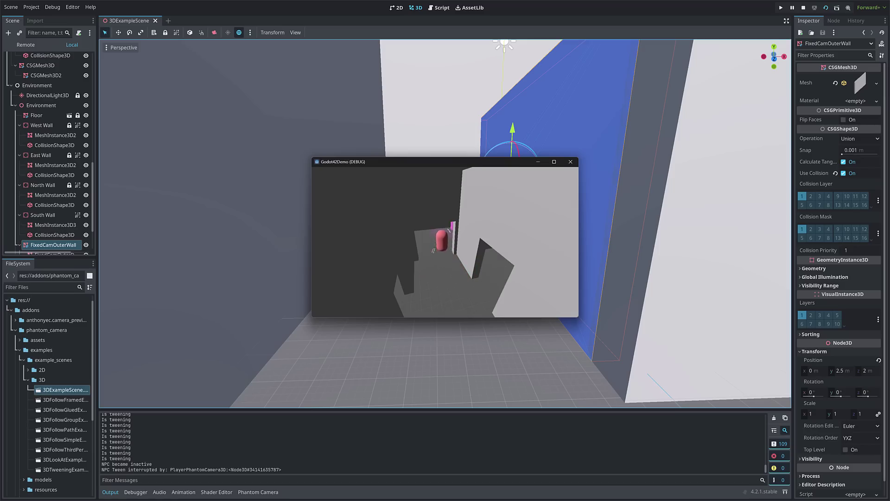
pyautogui.press('w')
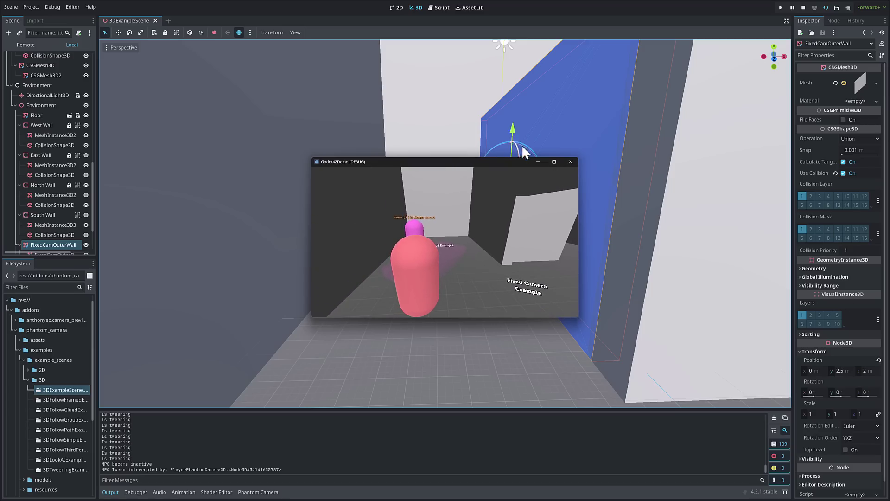
# Step: Stop the game, select MainCamera3D, and preview through it in the Phantom Camera panel and viewport
pyautogui.click(570, 162)
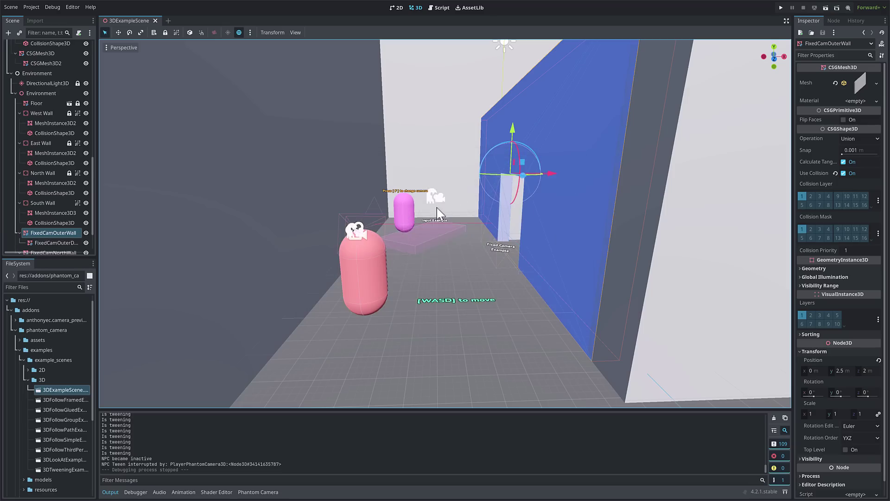
pyautogui.click(353, 233)
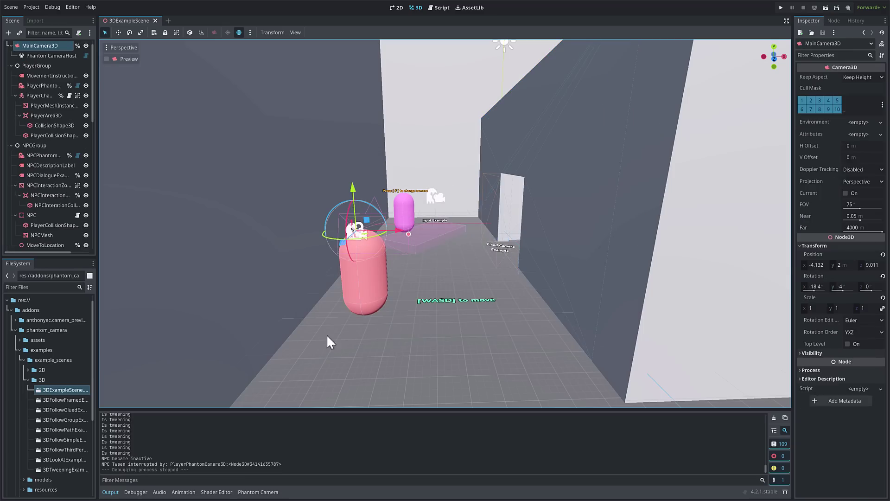
pyautogui.click(256, 493)
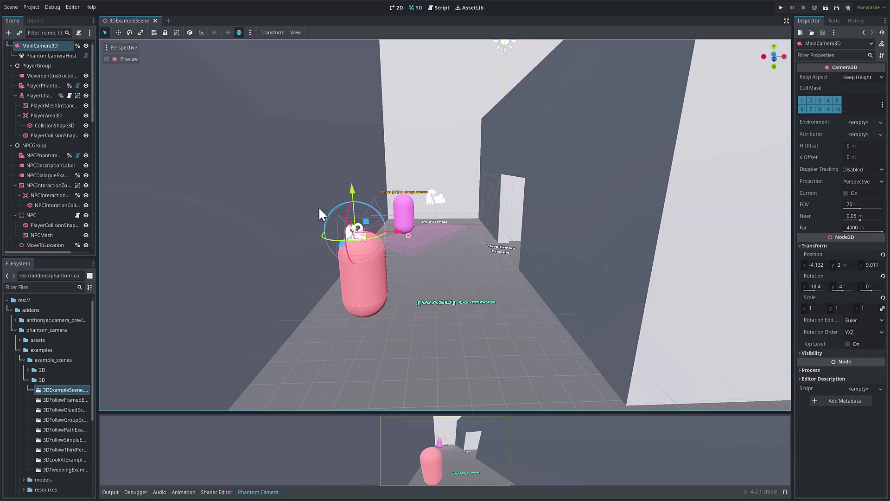
pyautogui.click(106, 59)
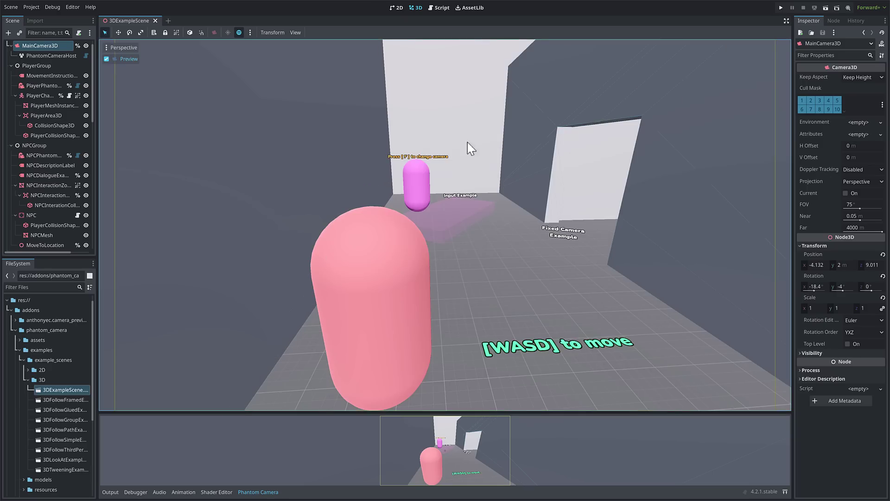
# Step: Create a new scene with a 3D Scene (Node3D) root
pyautogui.click(15, 6)
pyautogui.click(18, 15)
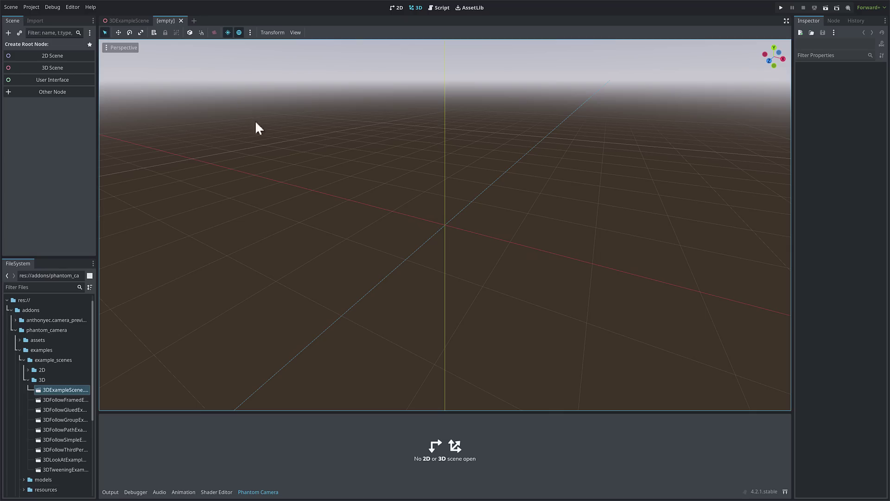
pyautogui.click(62, 69)
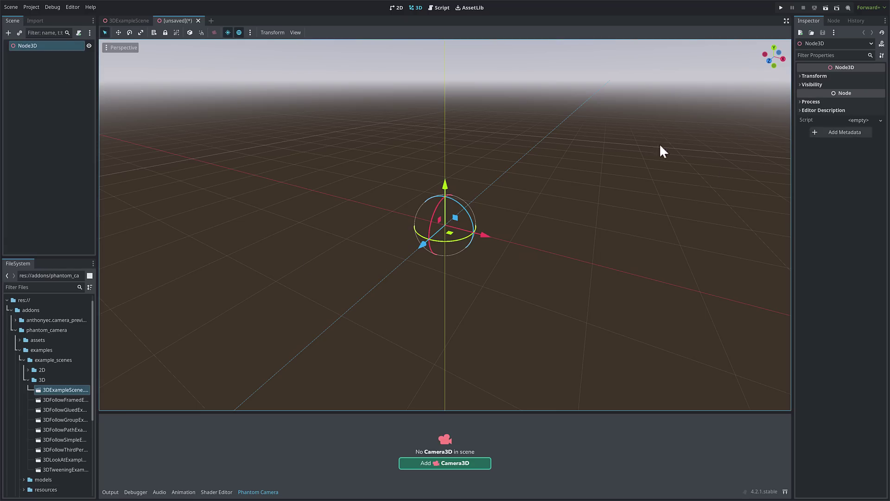
# Step: Add a Camera3D child under the root and nudge it along its Z axis
pyautogui.click(8, 32)
pyautogui.write('camera')
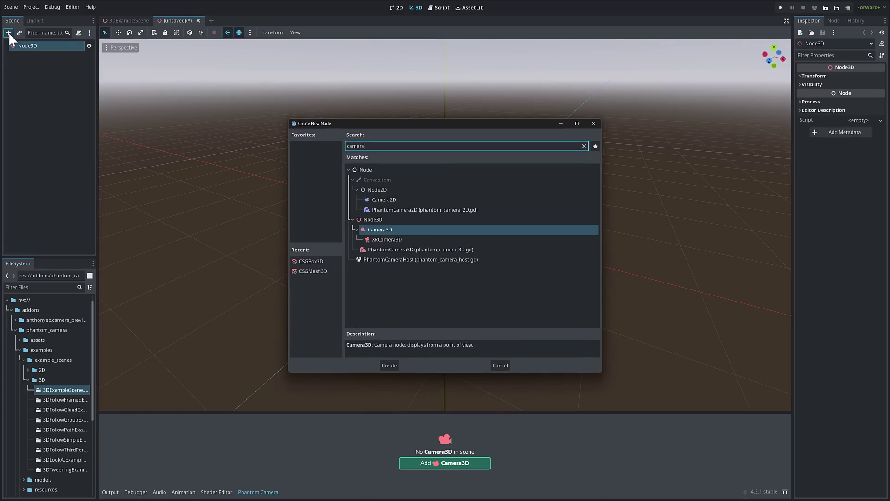
pyautogui.press('Return')
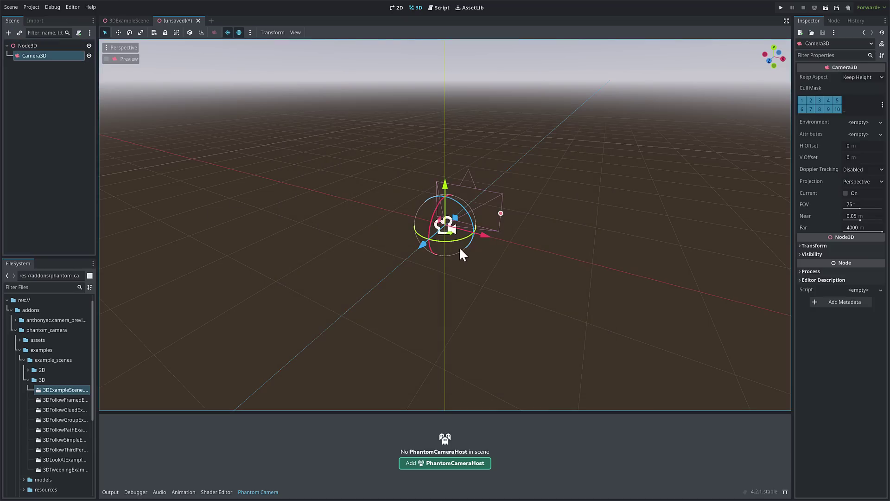
pyautogui.moveTo(425, 245); pyautogui.dragTo(400, 263)
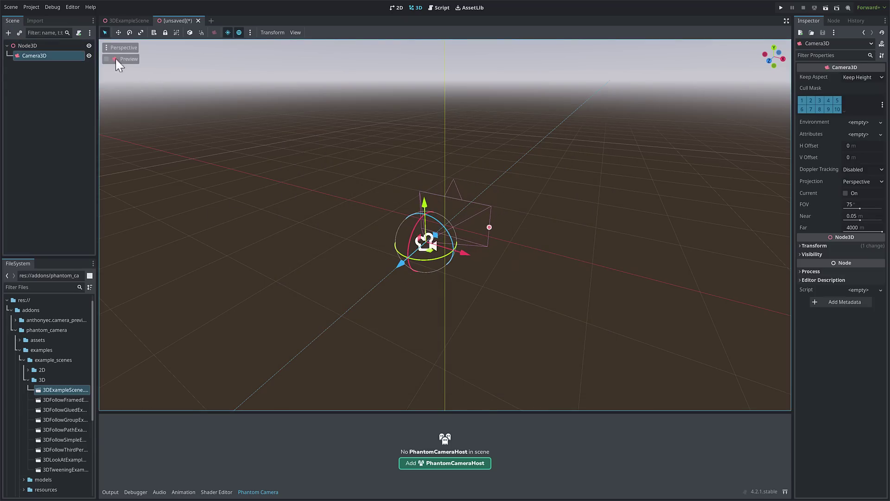
# Step: Split into two viewports, preview the camera in the bottom one, and move it along Z and Y
pyautogui.click(256, 492)
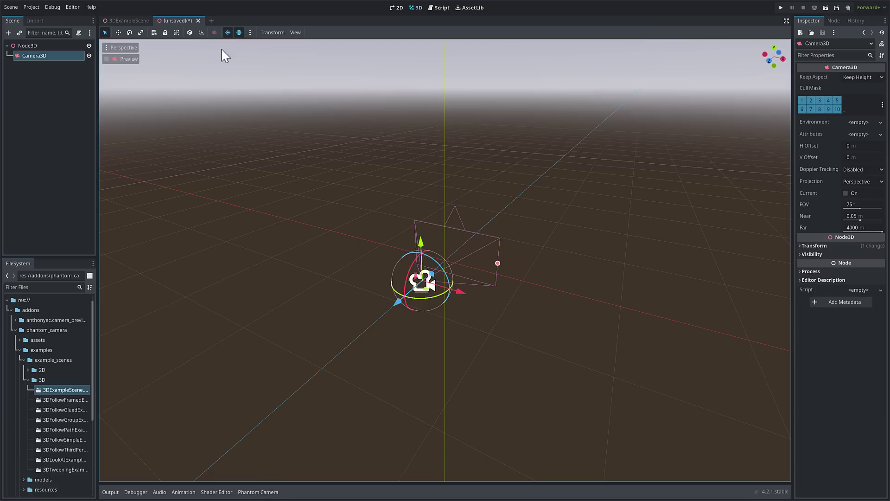
pyautogui.click(292, 32)
pyautogui.click(316, 54)
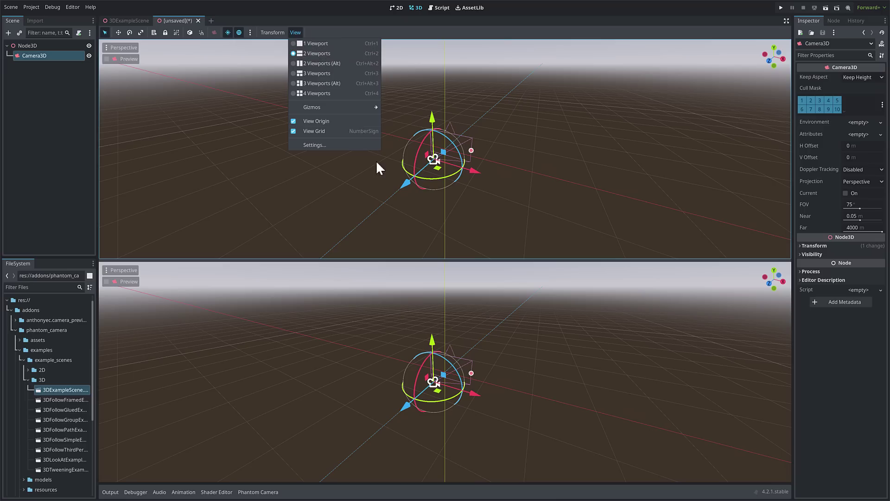
pyautogui.click(597, 123)
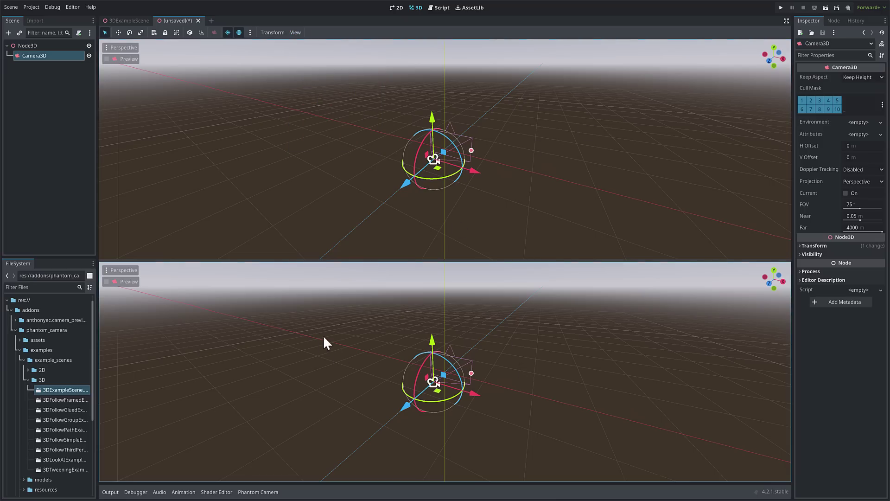
pyautogui.click(107, 282)
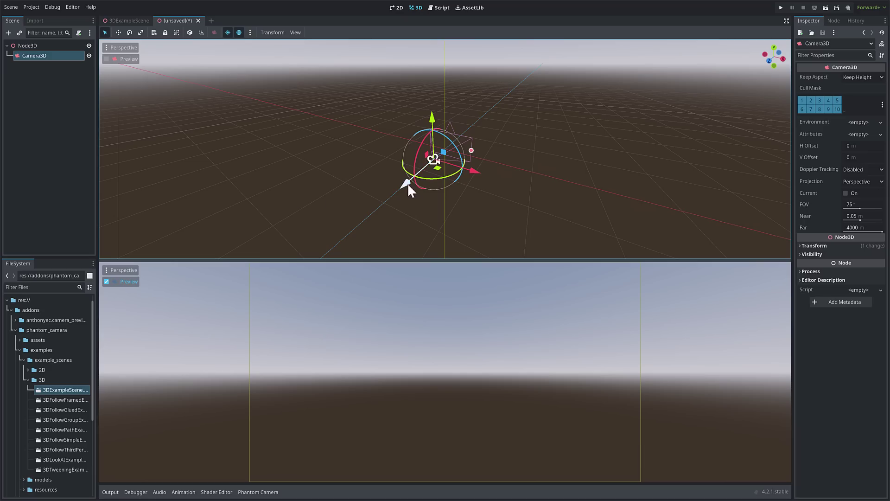
pyautogui.moveTo(407, 183); pyautogui.dragTo(344, 218)
pyautogui.moveTo(399, 146); pyautogui.dragTo(387, 117)
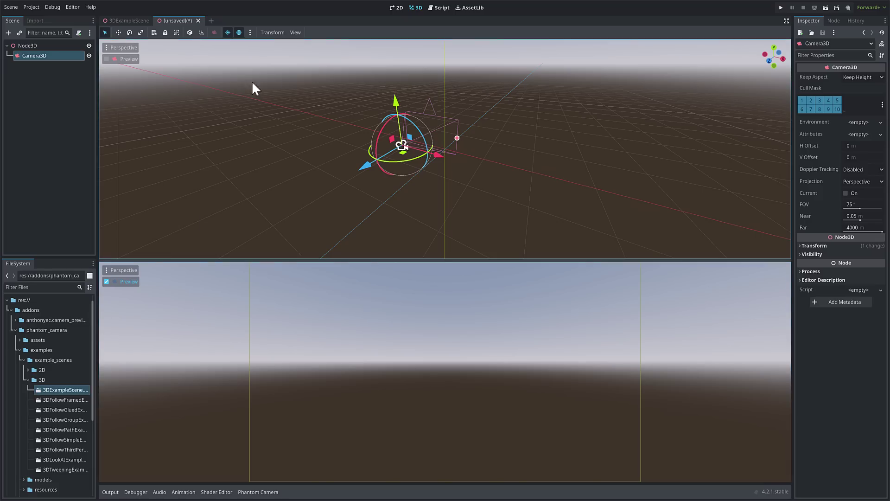
# Step: Switch the 3D view to three viewports, then back to a single viewport
pyautogui.click(296, 32)
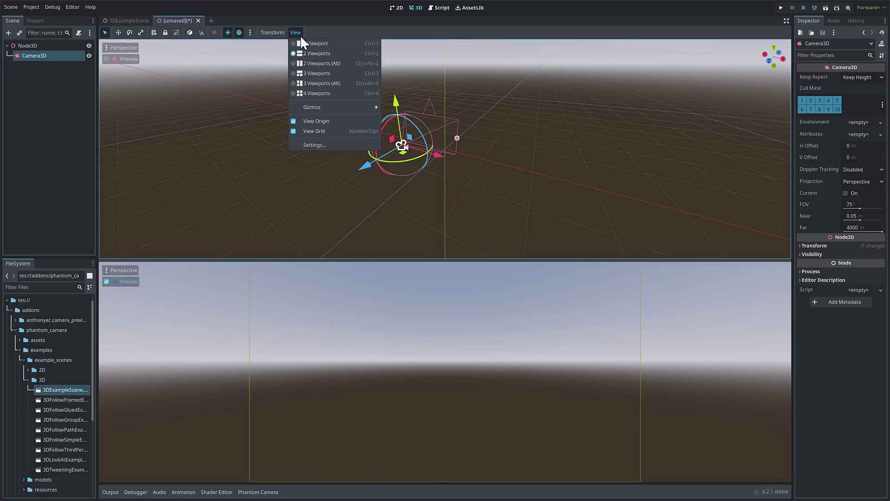
pyautogui.click(321, 73)
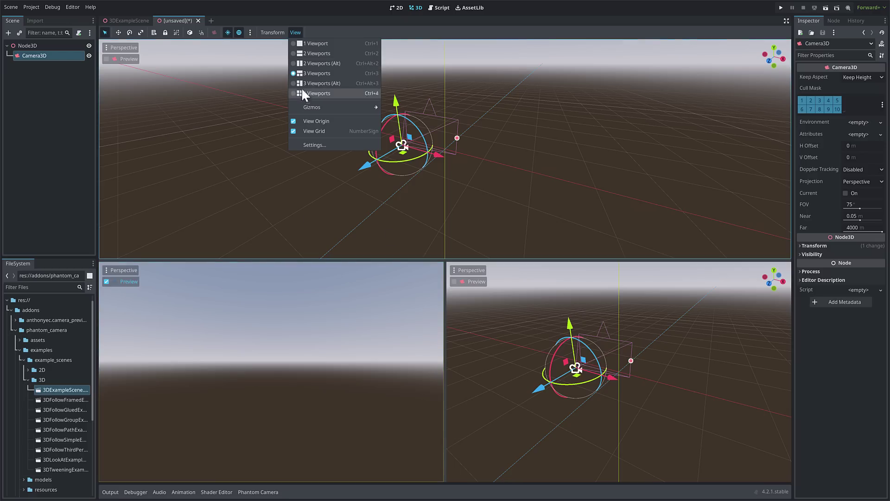
pyautogui.click(313, 43)
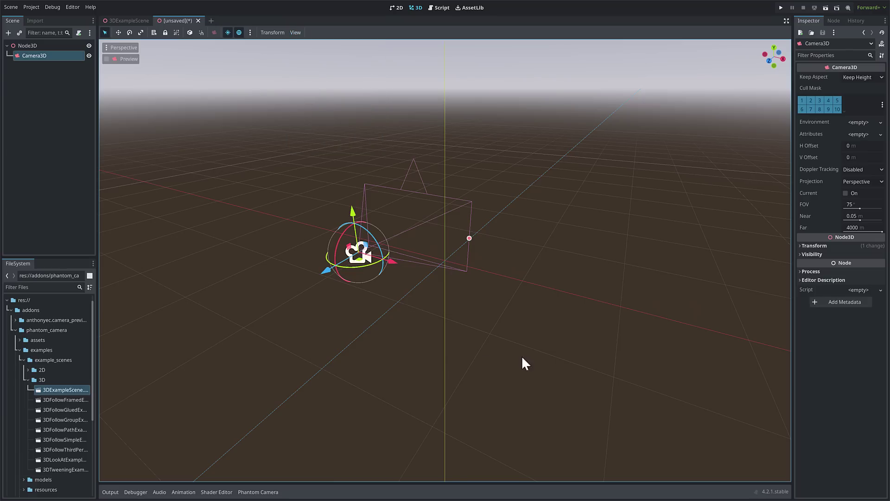
# Step: Enable the Little Camera Preview plugin in Project Settings' Plugins list
pyautogui.click(32, 7)
pyautogui.click(38, 18)
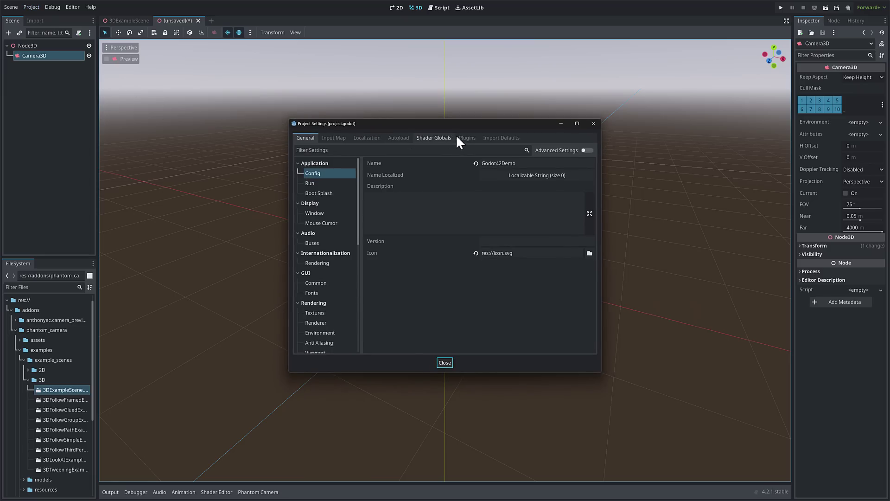
pyautogui.click(464, 139)
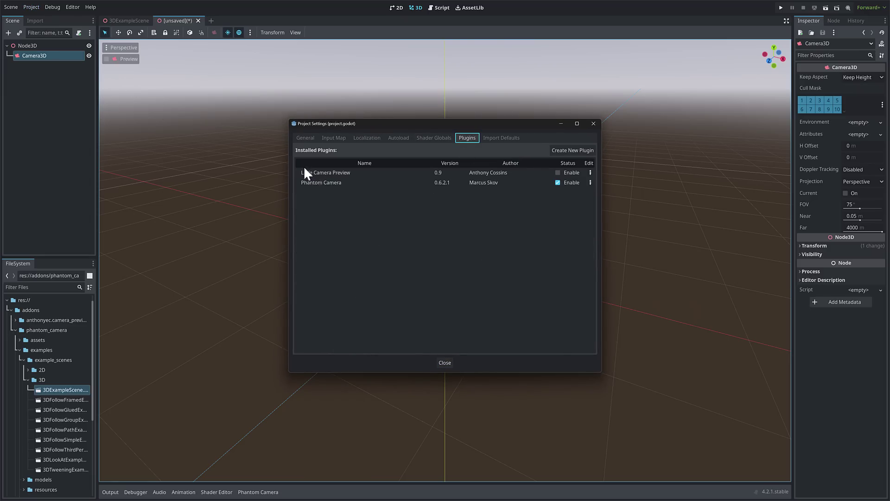
pyautogui.click(558, 172)
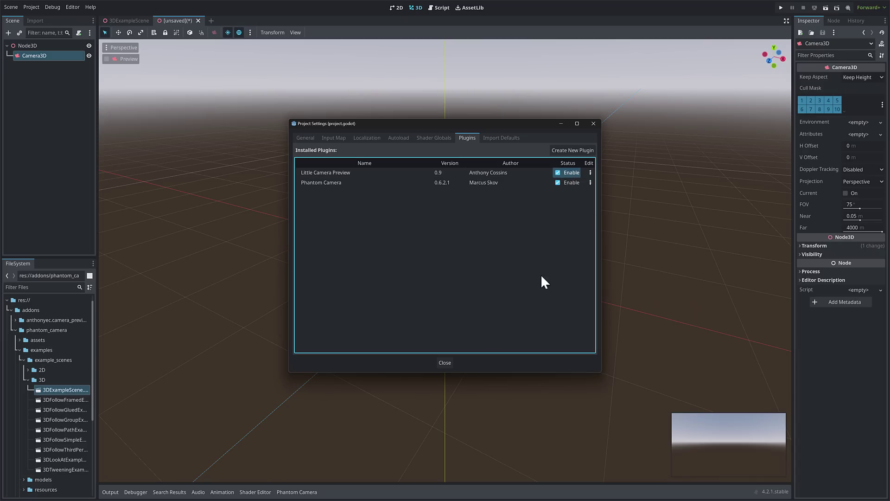
# Step: Close Project Settings, reselect Camera3D, shift it right along X and tilt it a few degrees
pyautogui.click(449, 362)
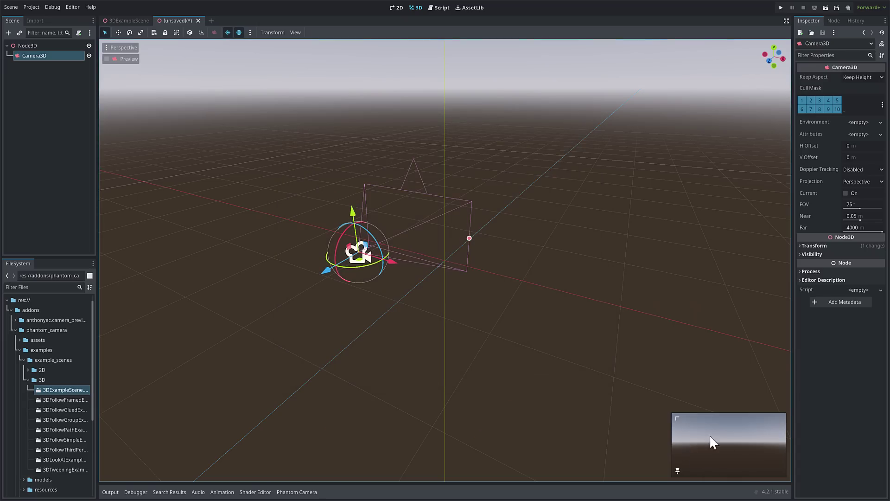
pyautogui.click(487, 276)
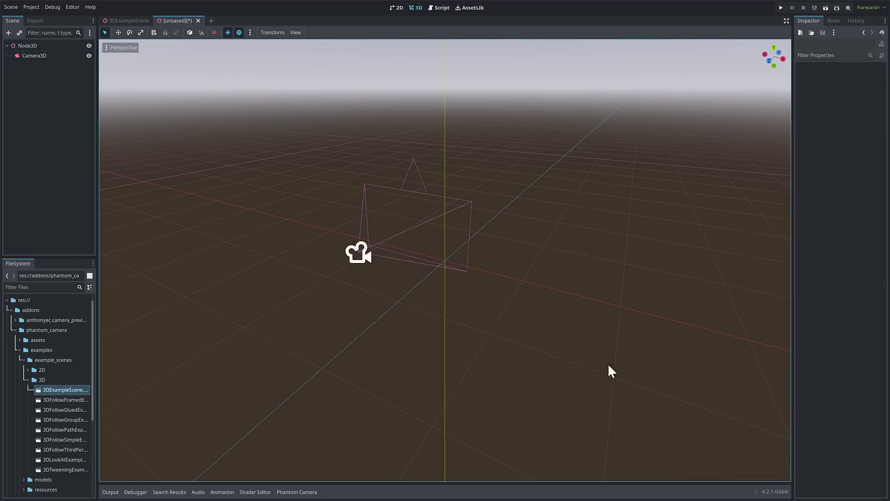
pyautogui.click(365, 256)
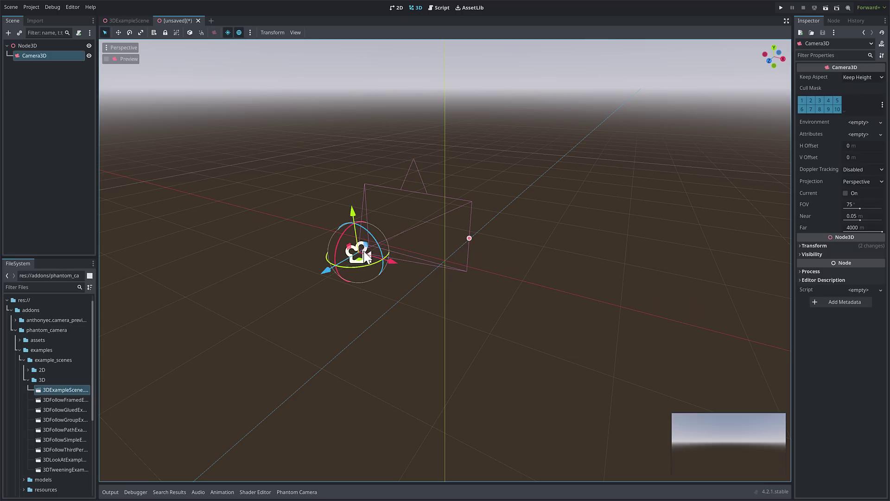
pyautogui.moveTo(682, 420)
pyautogui.moveTo(389, 264); pyautogui.dragTo(423, 269)
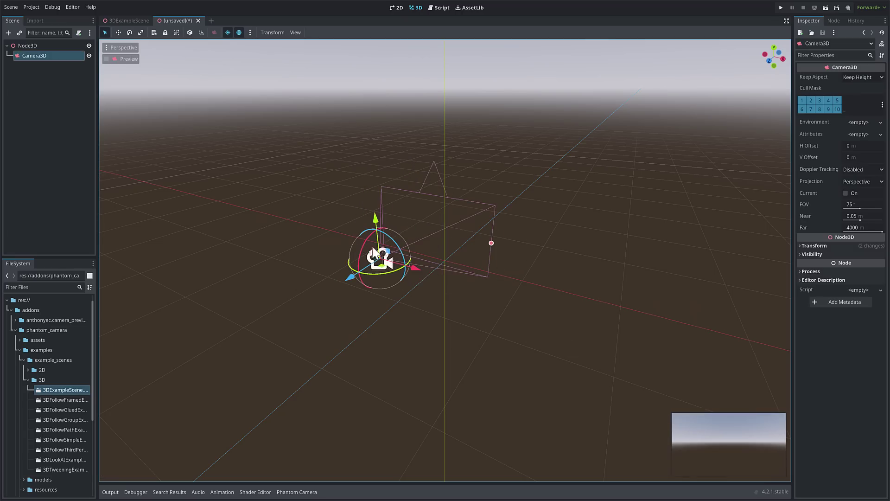
pyautogui.moveTo(366, 248)
pyautogui.mouseDown()
pyautogui.moveTo(372, 224)
pyautogui.moveTo(360, 247)
pyautogui.mouseUp()
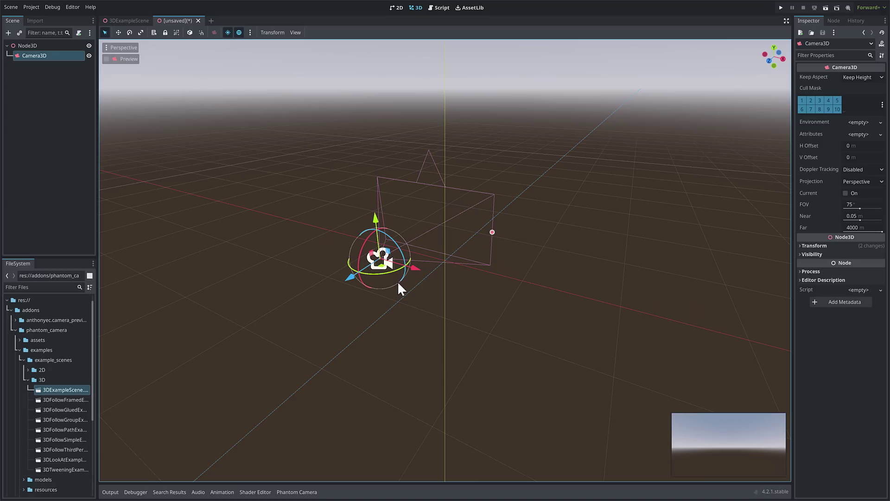
# Step: Enlarge the camera preview inset and drag it toward the bottom-left of the viewport
pyautogui.moveTo(685, 439)
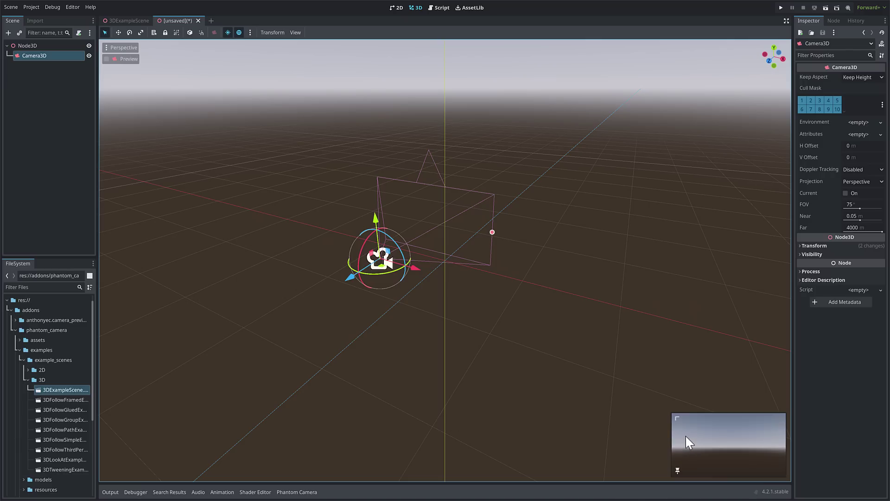
pyautogui.moveTo(676, 418); pyautogui.dragTo(460, 264)
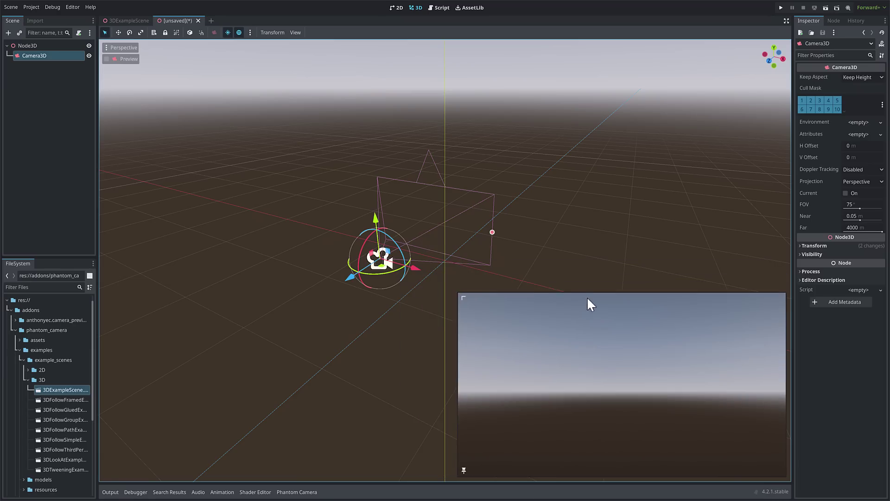
pyautogui.moveTo(588, 299); pyautogui.dragTo(570, 57)
pyautogui.moveTo(614, 343); pyautogui.dragTo(271, 352)
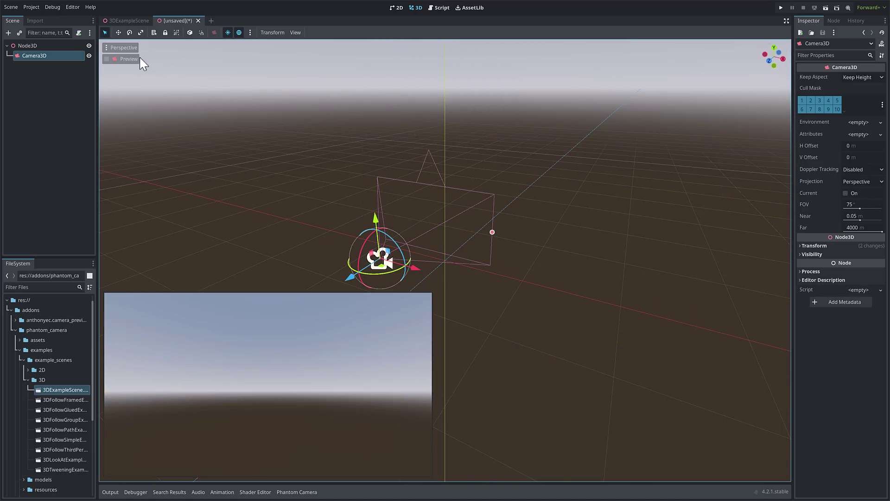
# Step: Shrink the preview inset, pin it, and deselect Camera3D to confirm it stays visible
pyautogui.moveTo(347, 361)
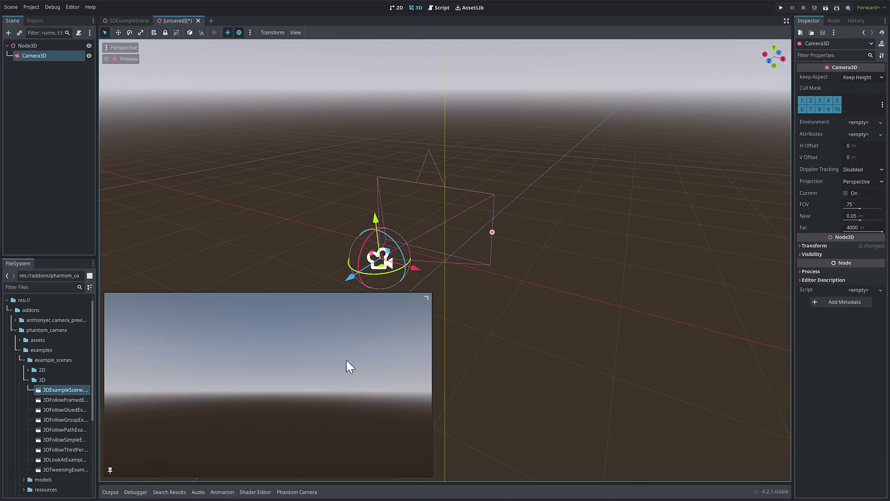
pyautogui.moveTo(424, 297); pyautogui.dragTo(306, 342)
pyautogui.click(110, 470)
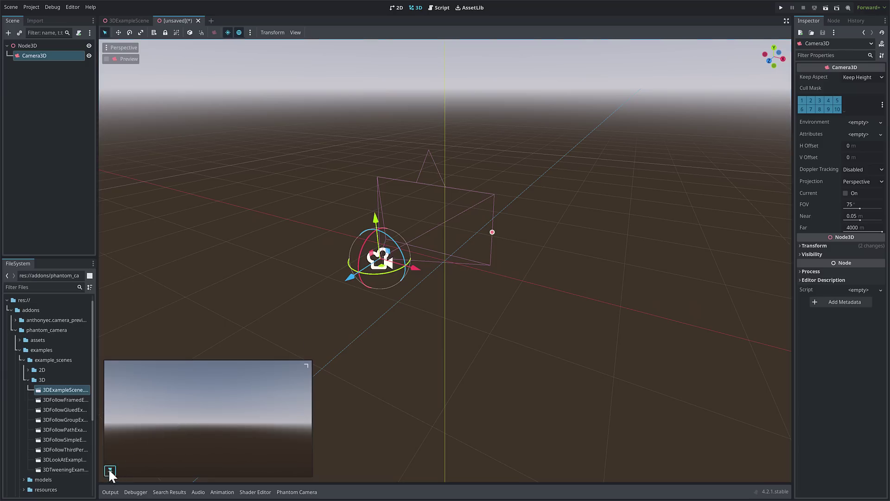
pyautogui.click(522, 327)
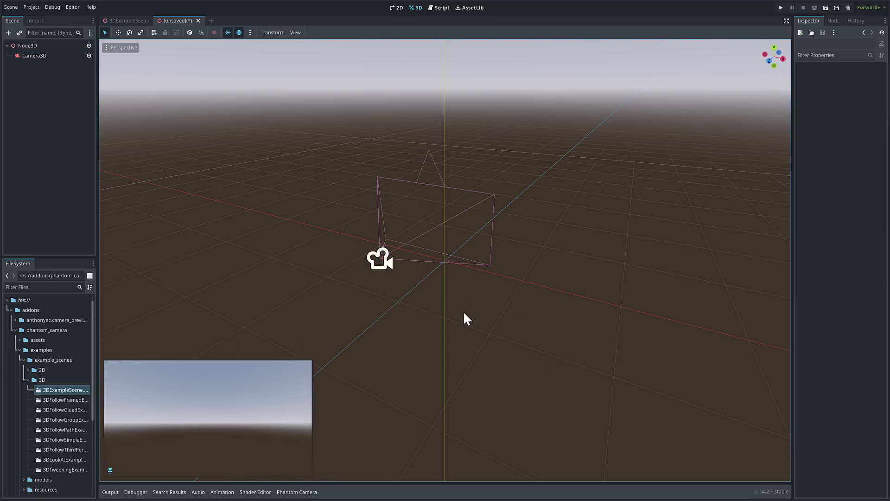
# Step: Check the plugin list in Project Settings, then close it with Escape
pyautogui.moveTo(136, 402)
pyautogui.click(36, 8)
pyautogui.click(43, 19)
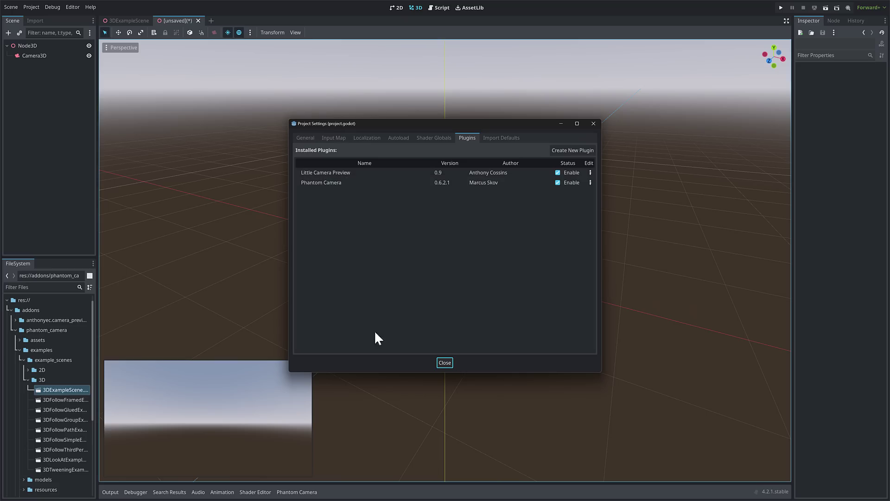
pyautogui.press('Escape')
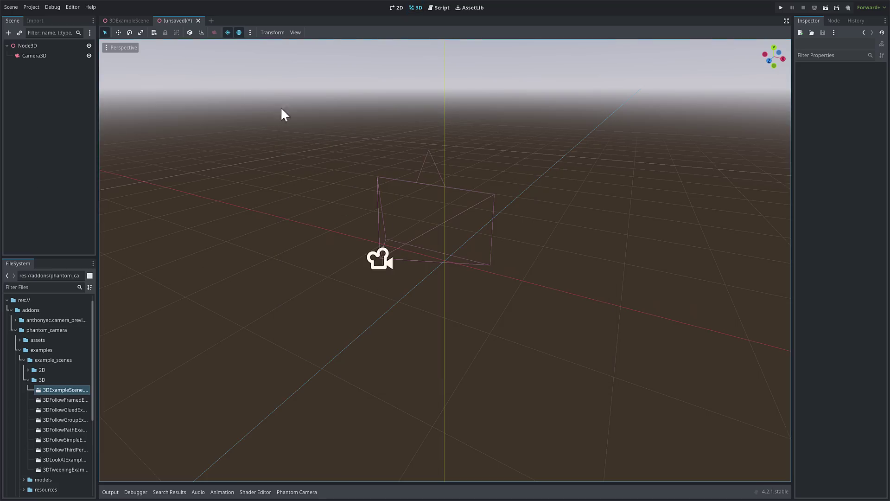
# Step: Search AssetLib for 'little camera' and open the Little Camera Preview asset details
pyautogui.click(469, 7)
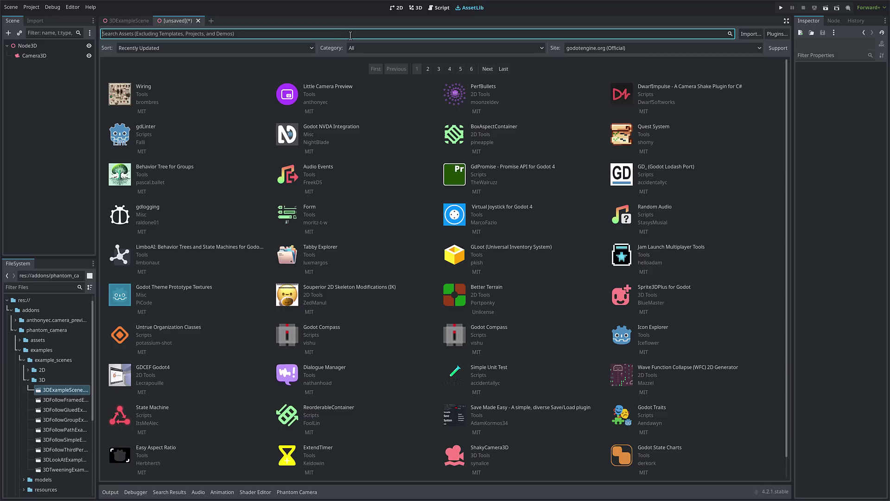
pyautogui.write('little camera')
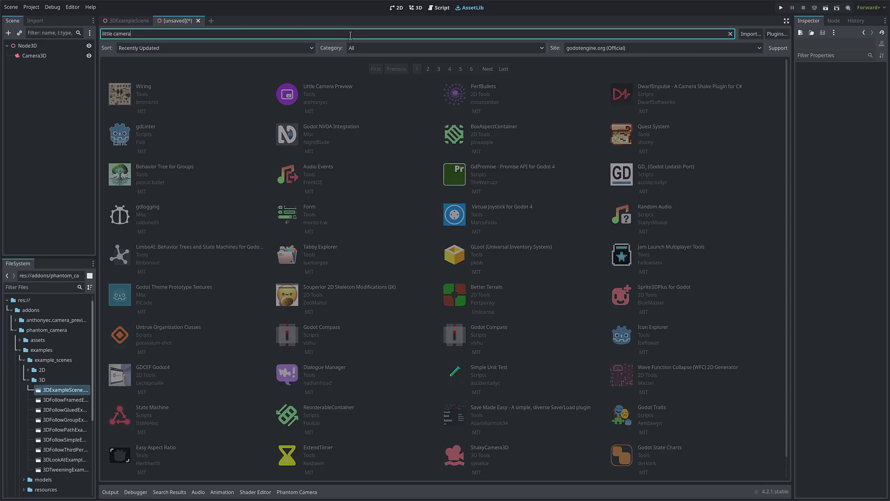
pyautogui.click(120, 84)
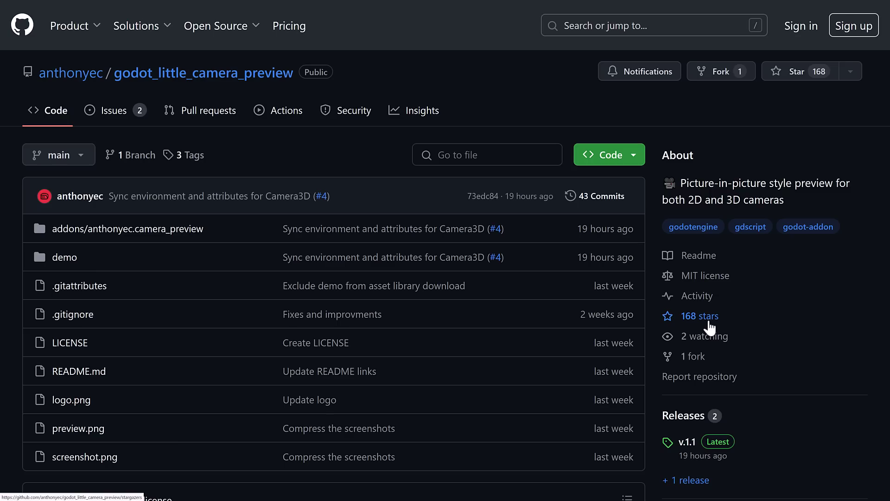
# Step: Scroll through the godot_little_camera_preview repository page and its README
pyautogui.scroll(-10, 413, 324)
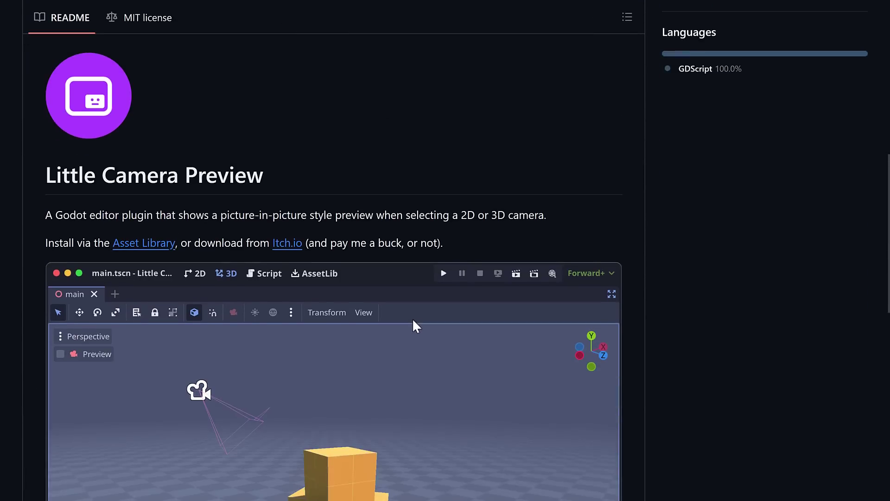
pyautogui.scroll(-2, 415, 326)
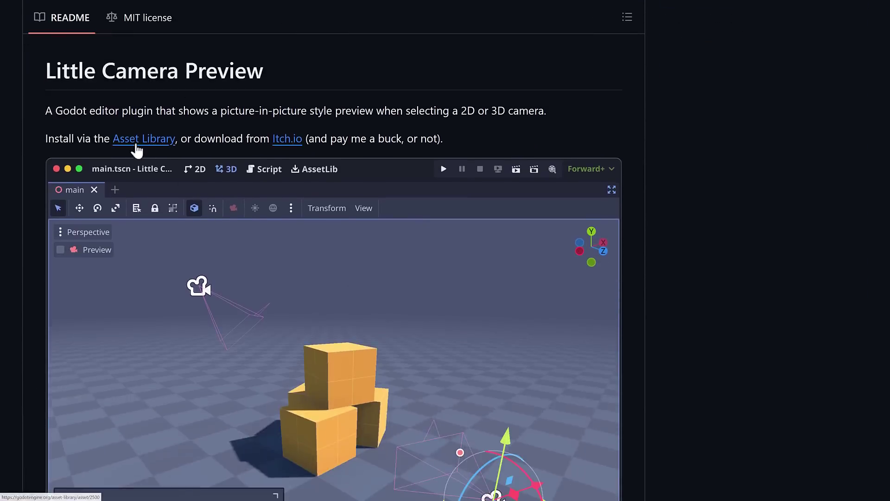
pyautogui.scroll(-2, 209, 186)
pyautogui.scroll(1, 231, 96)
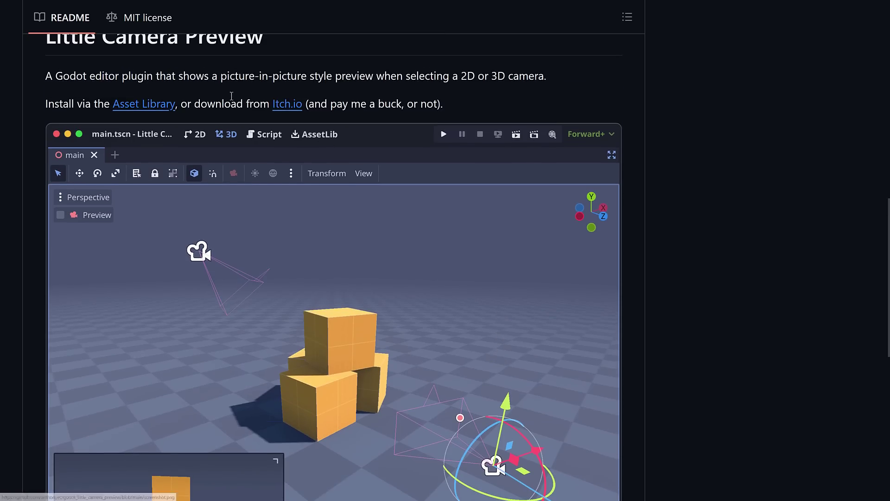
pyautogui.scroll(-1, 403, 320)
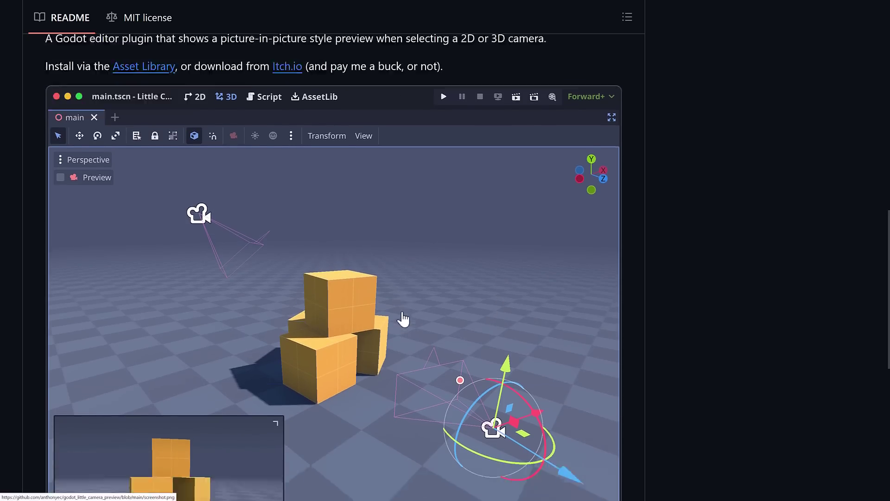
pyautogui.scroll(-4, 404, 319)
pyautogui.scroll(15, 403, 318)
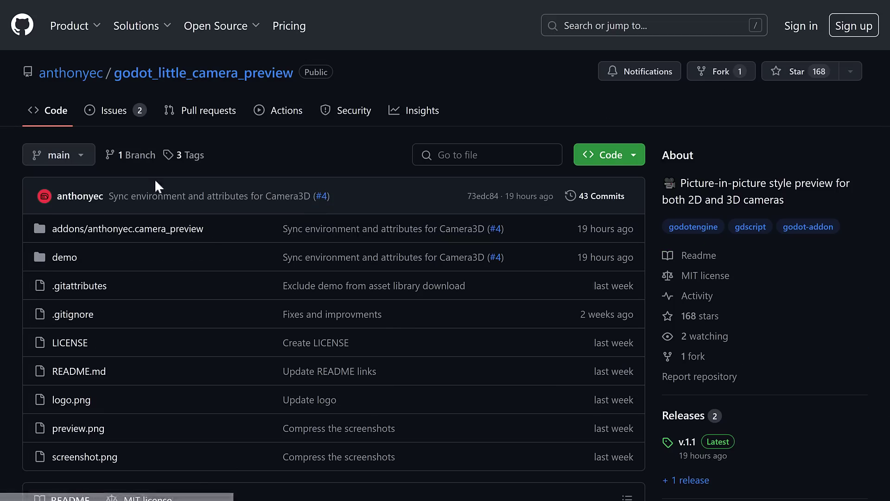
pyautogui.scroll(-2, 356, 264)
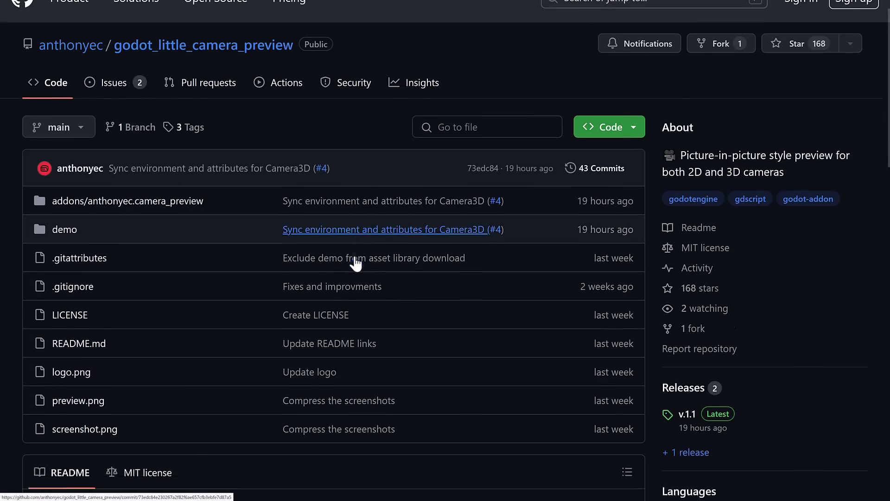
# Step: Browse the addons/anthonyec.camera_preview folder, then return to the repository main page
pyautogui.click(135, 163)
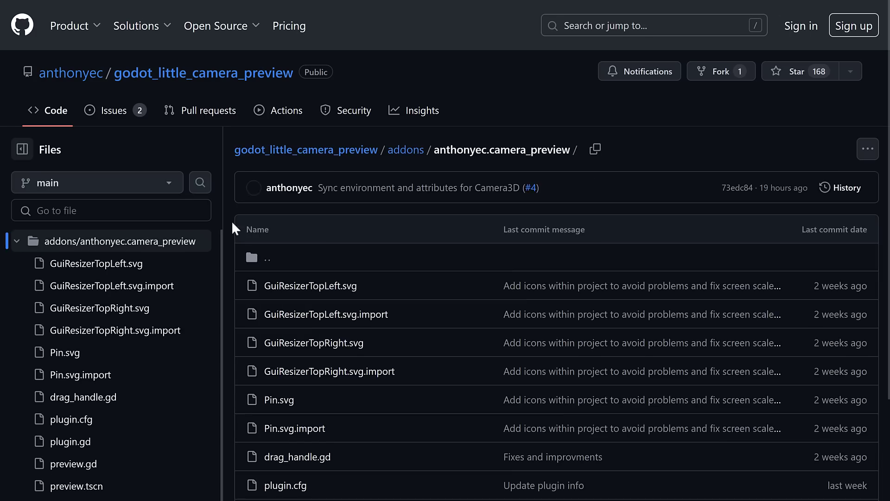
pyautogui.scroll(-3, 297, 306)
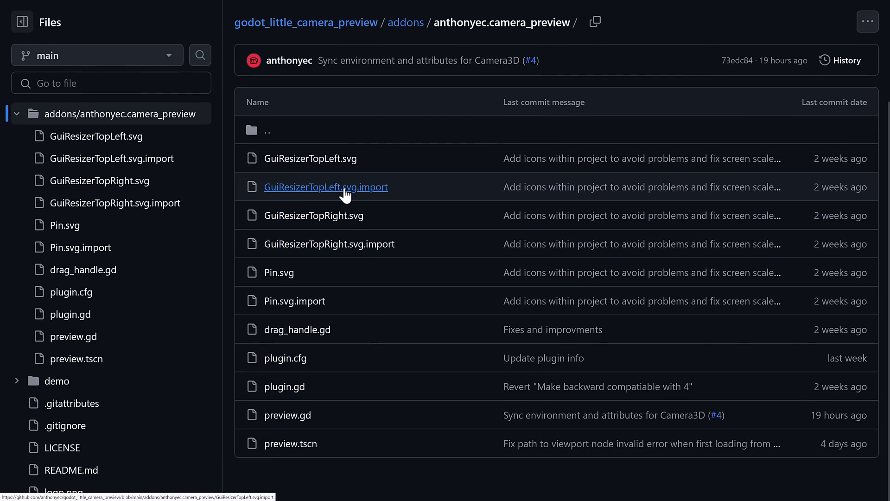
pyautogui.hotkey('alt', 'Left')
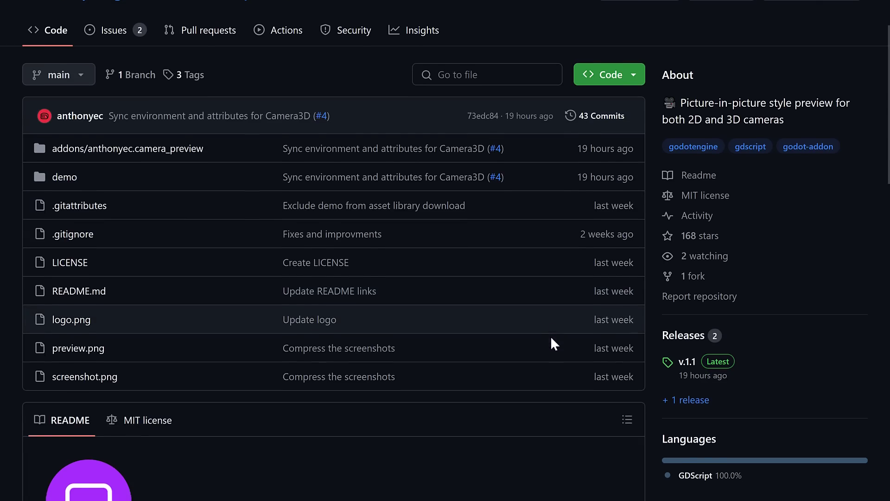
# Step: Browse the repository's releases list, briefly highlighting the v1.0 release's '4 days ago' date
pyautogui.click(686, 373)
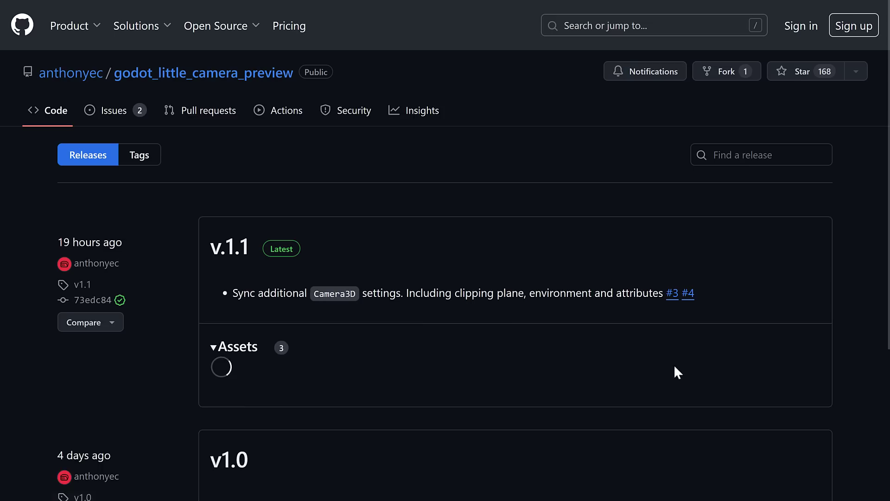
pyautogui.scroll(-6, 471, 328)
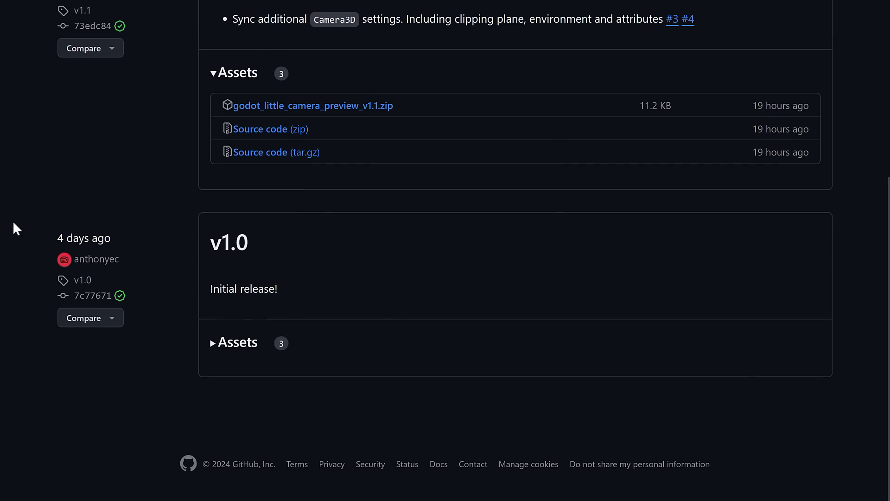
pyautogui.moveTo(125, 242); pyautogui.dragTo(55, 239)
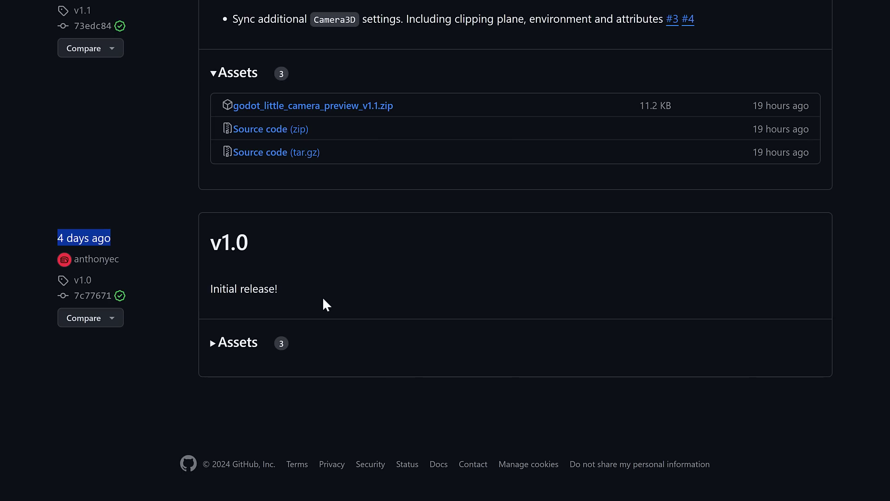
pyautogui.click(492, 361)
pyautogui.scroll(5, 493, 360)
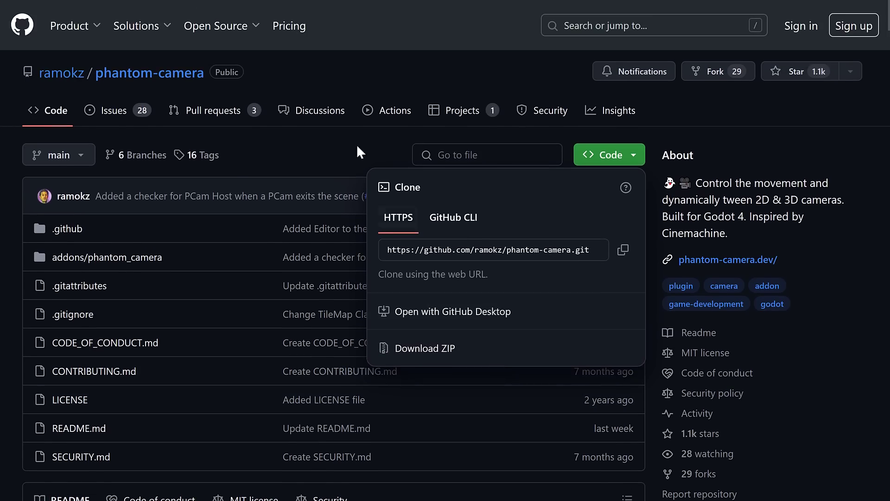
# Step: Close the phantom-camera clone options and read down through its README
pyautogui.click(387, 74)
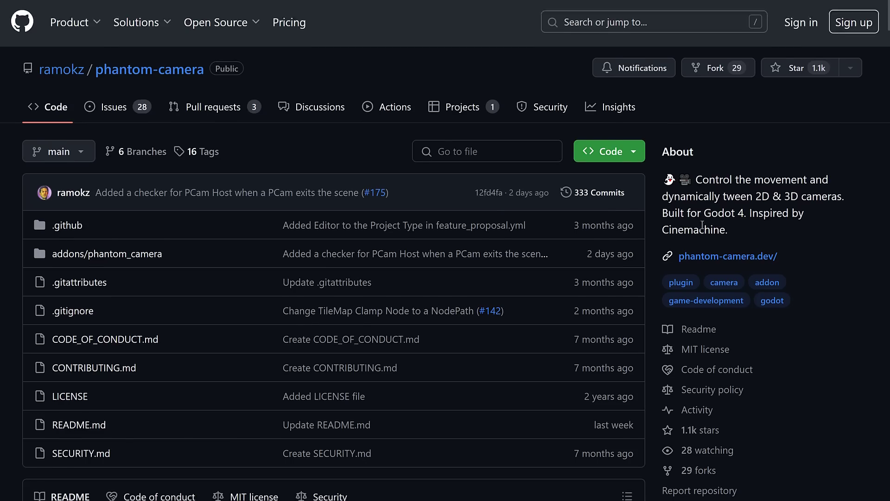
pyautogui.scroll(-15, 705, 230)
pyautogui.scroll(8, 703, 227)
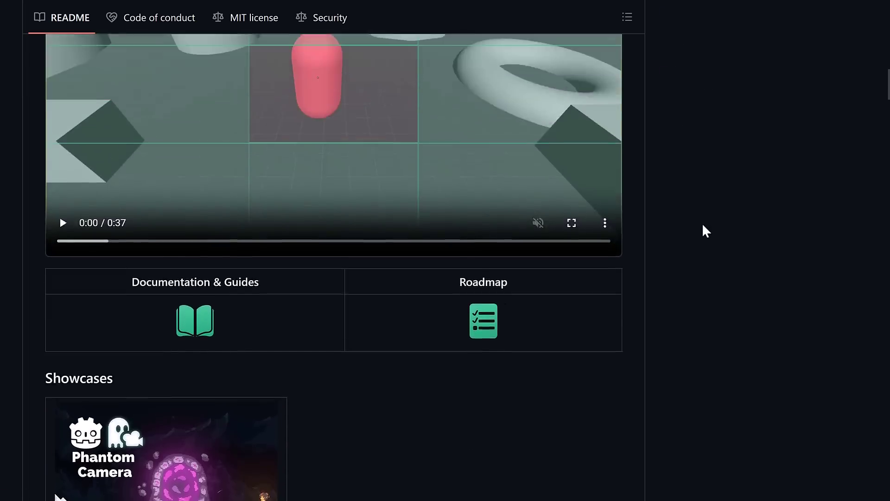
pyautogui.scroll(-9, 703, 227)
pyautogui.scroll(-18, 702, 223)
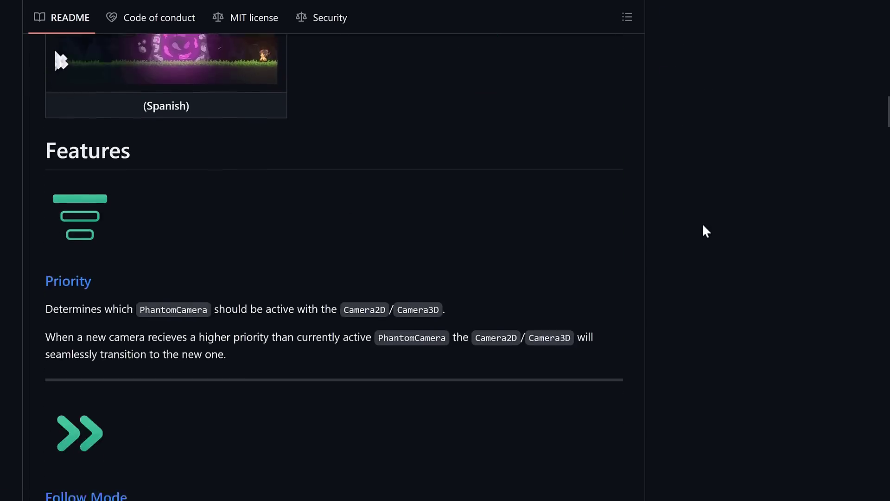
pyautogui.scroll(-10, 470, 199)
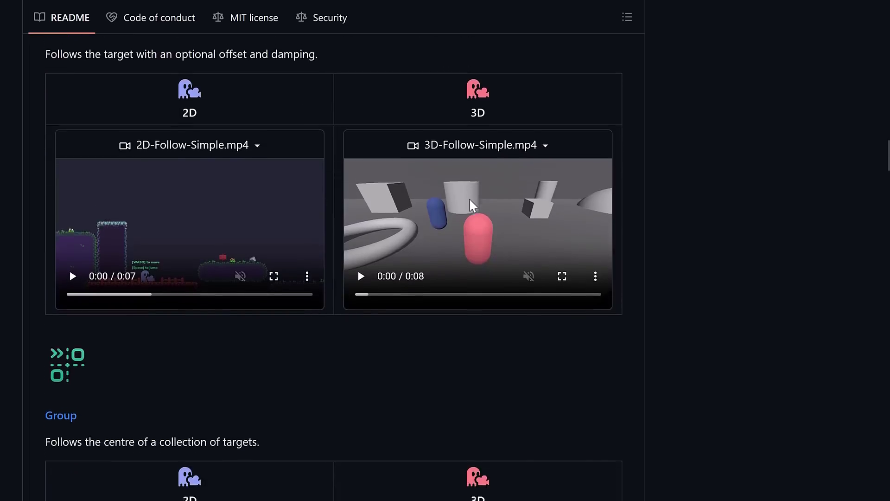
pyautogui.scroll(-11, 337, 271)
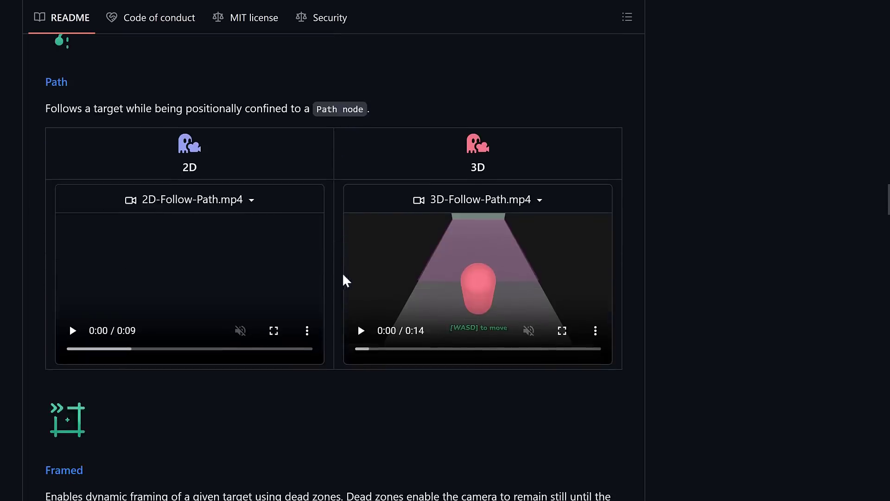
pyautogui.scroll(-2, 349, 277)
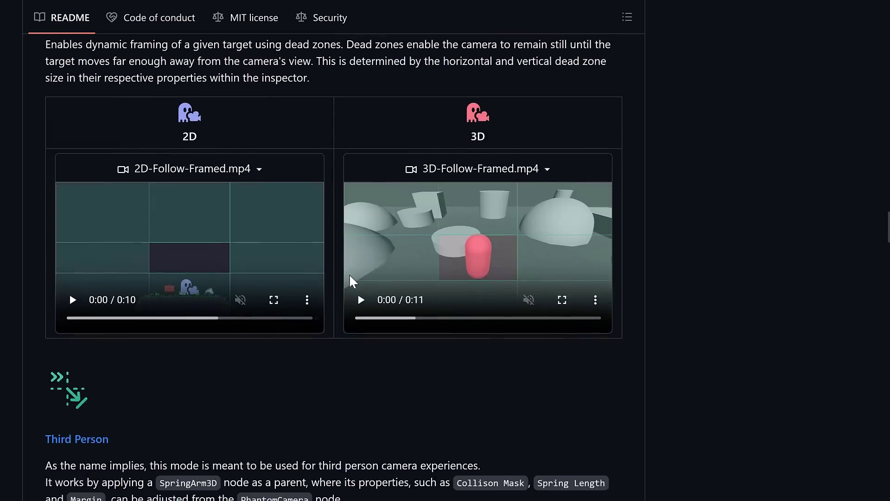
pyautogui.scroll(-10, 351, 271)
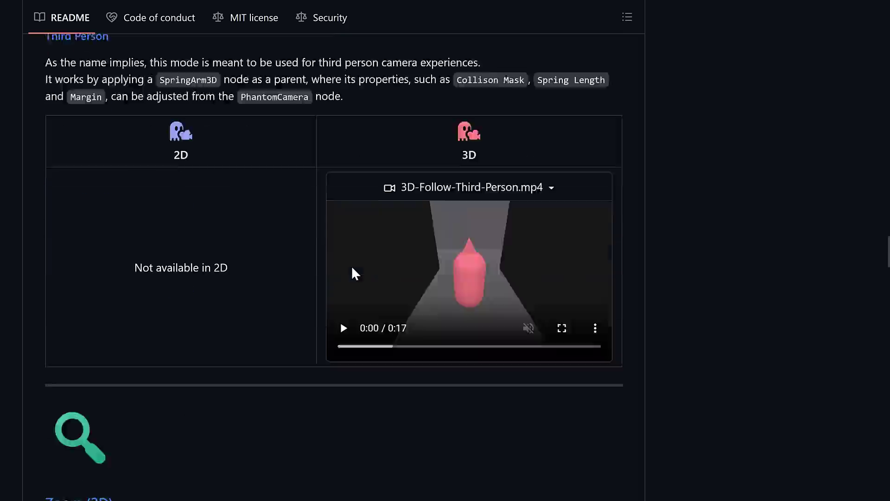
pyautogui.scroll(-12, 354, 269)
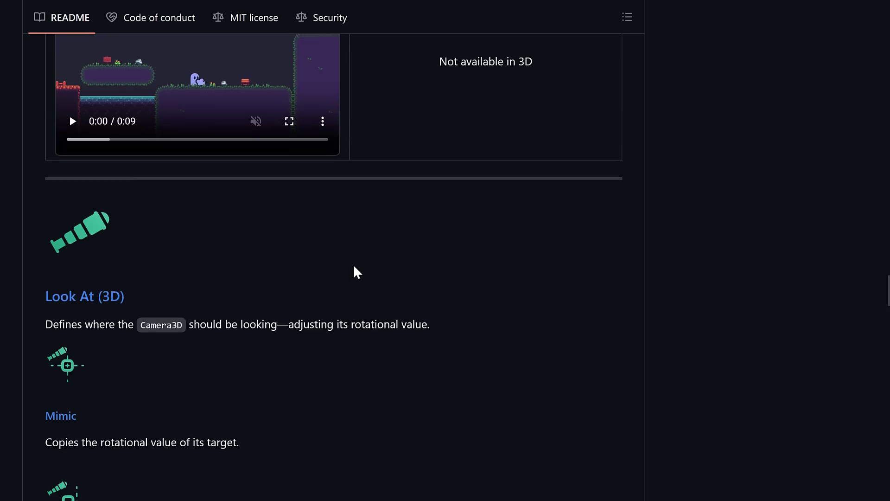
pyautogui.scroll(-14, 355, 272)
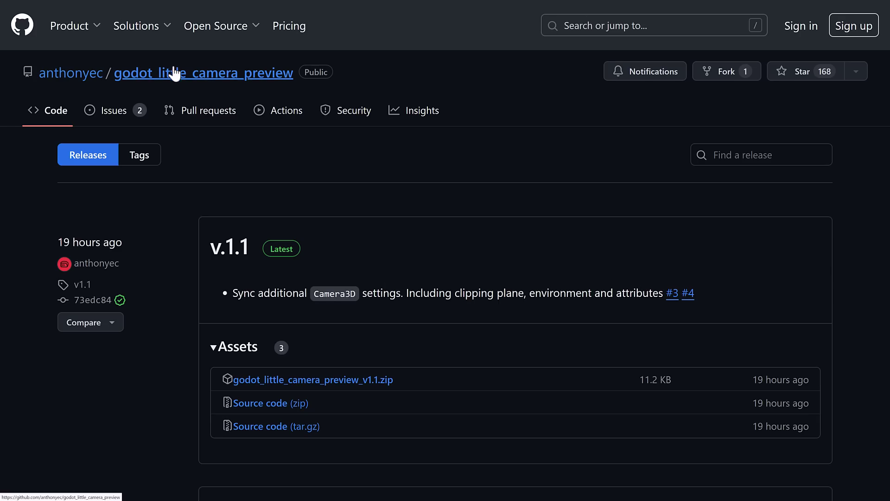
# Step: Go to the godot_little_camera_preview main page, then switch to the Godot editor
pyautogui.click(179, 76)
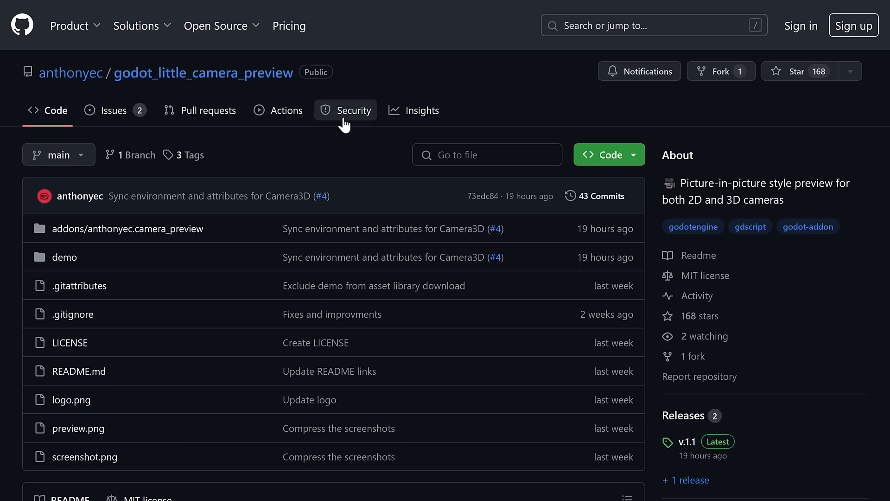
pyautogui.hotkey('alt', 'Tab')
pyautogui.hotkey('alt', 'Tab')
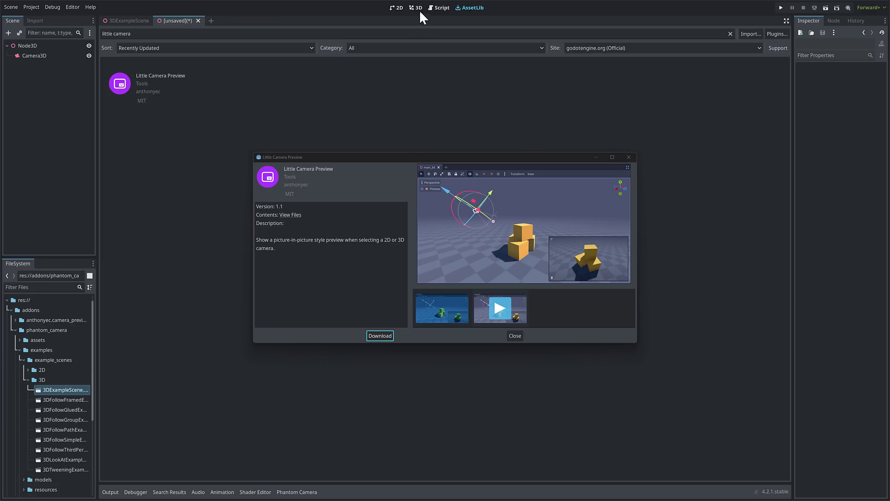
# Step: Close the Little Camera Preview details, then select and rotate the Camera3D in the 3D view
pyautogui.click(624, 157)
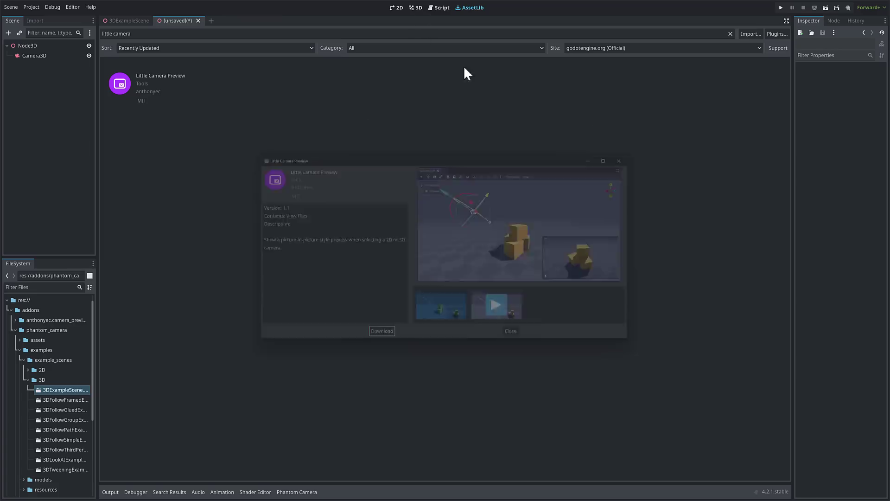
pyautogui.click(415, 8)
pyautogui.click(379, 261)
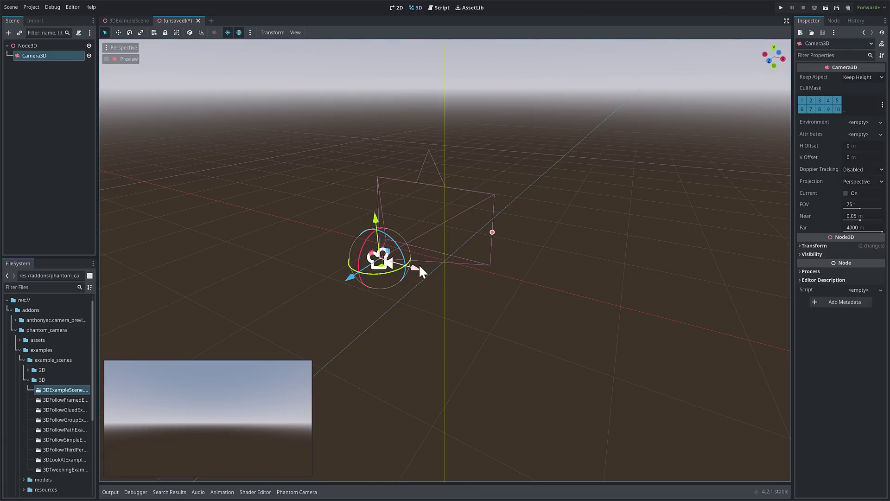
pyautogui.moveTo(375, 257); pyautogui.dragTo(357, 241)
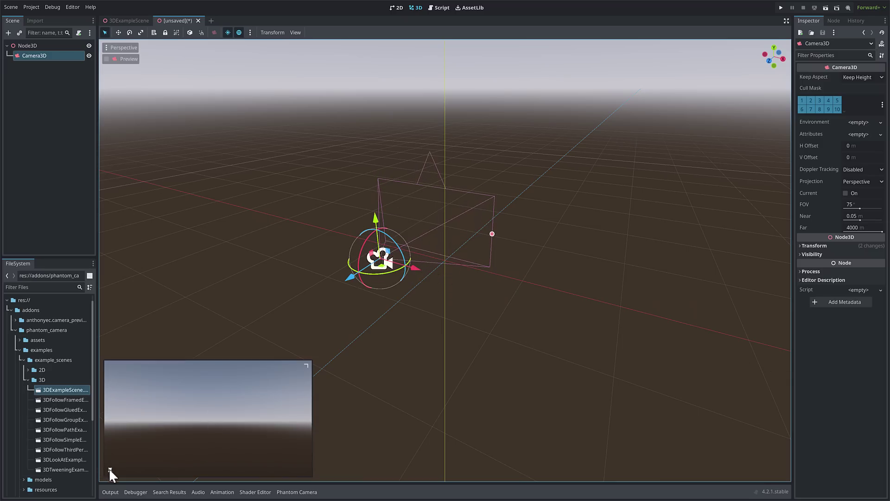
# Step: Enlarge the camera preview and move it to the viewport's lower right, then return to the browser
pyautogui.moveTo(305, 364); pyautogui.dragTo(390, 314)
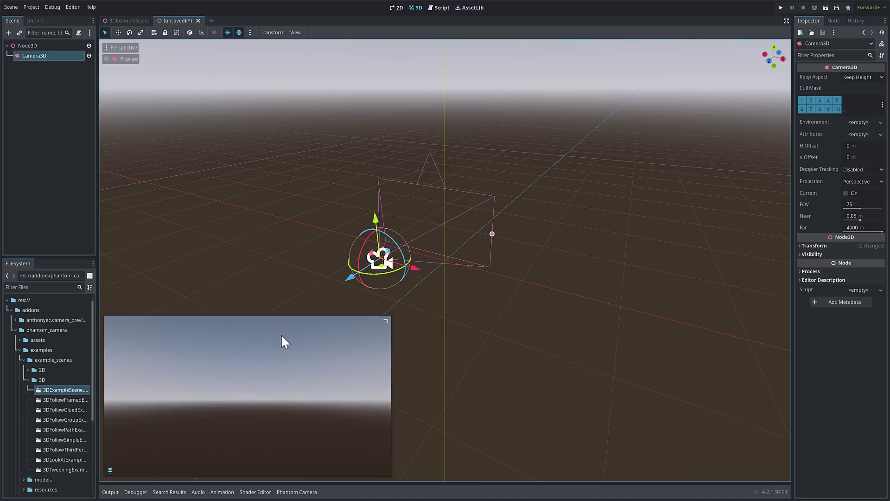
pyautogui.moveTo(281, 335); pyautogui.dragTo(775, 362)
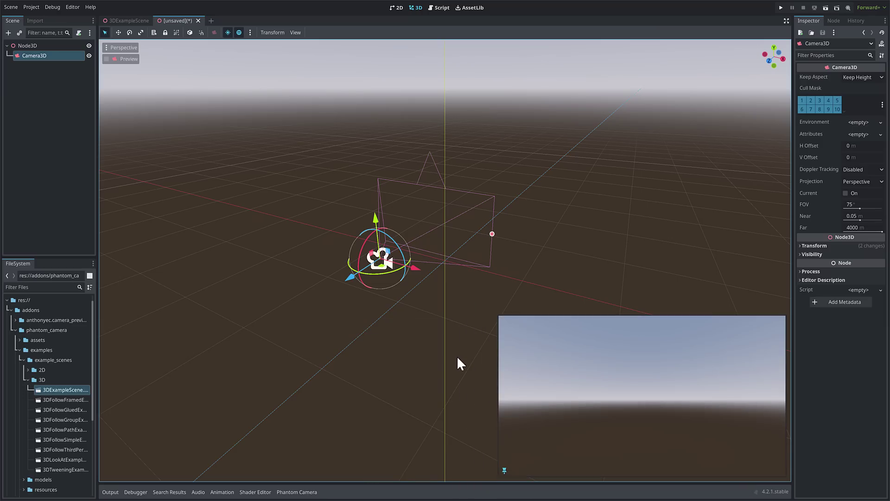
pyautogui.hotkey('alt', 'Tab')
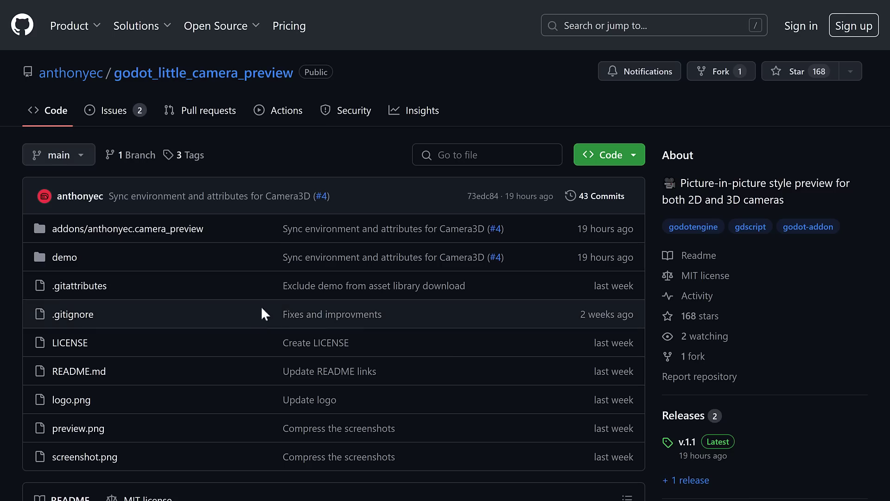
pyautogui.moveTo(142, 40)
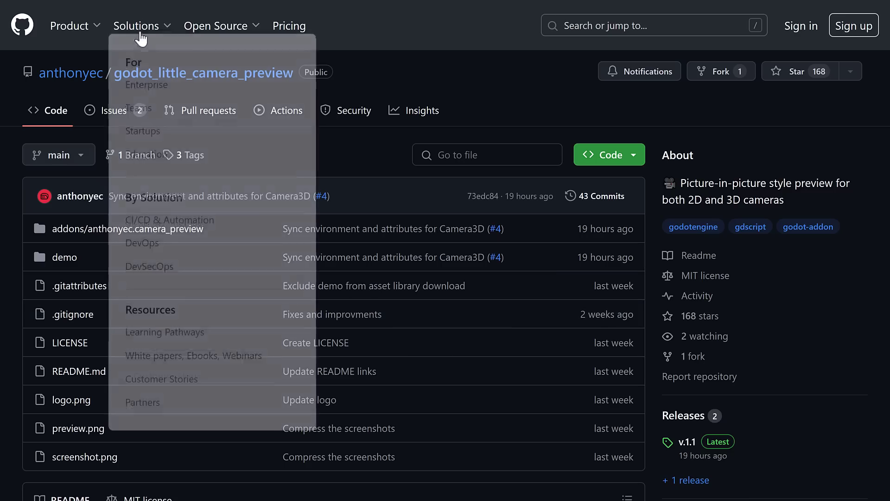